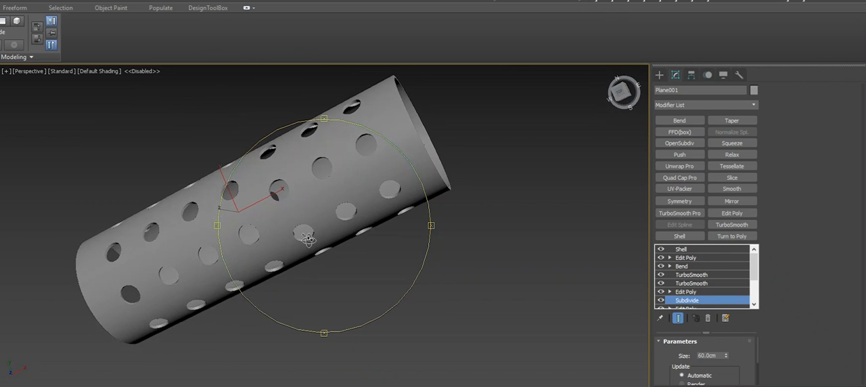
# Turn off both TurboSmooth modifiers on the perforated tube and examine its unsmoothed mesh from several angles
pyautogui.click(660, 276)
pyautogui.scroll(-3, 321, 230)
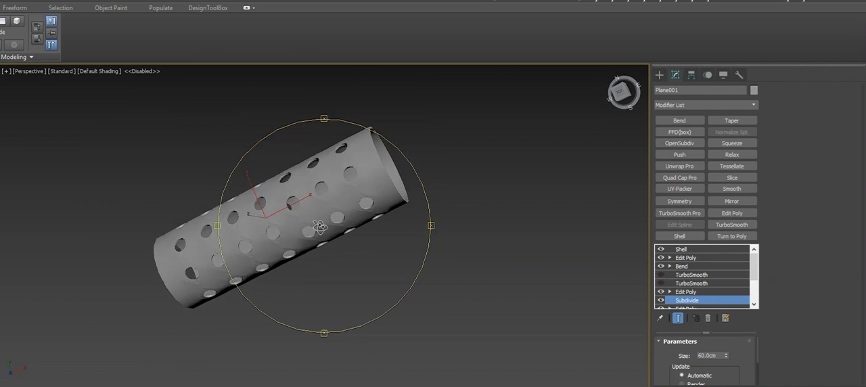
pyautogui.moveTo(321, 229); pyautogui.dragTo(353, 217)
pyautogui.rightClick(354, 217)
pyautogui.click(622, 90)
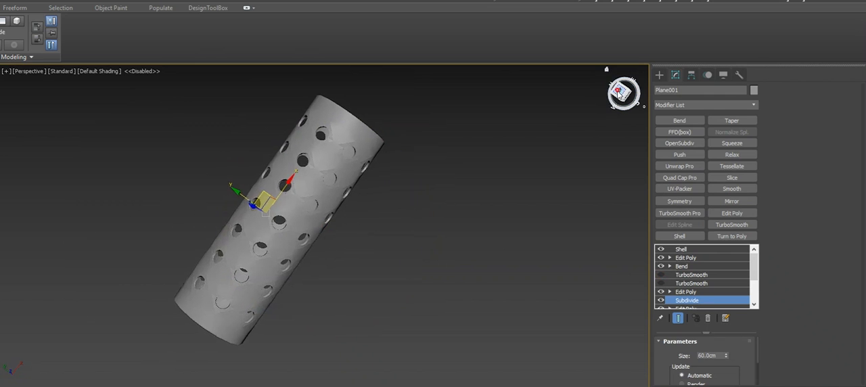
pyautogui.moveTo(446, 150); pyautogui.dragTo(427, 154, button='middle')
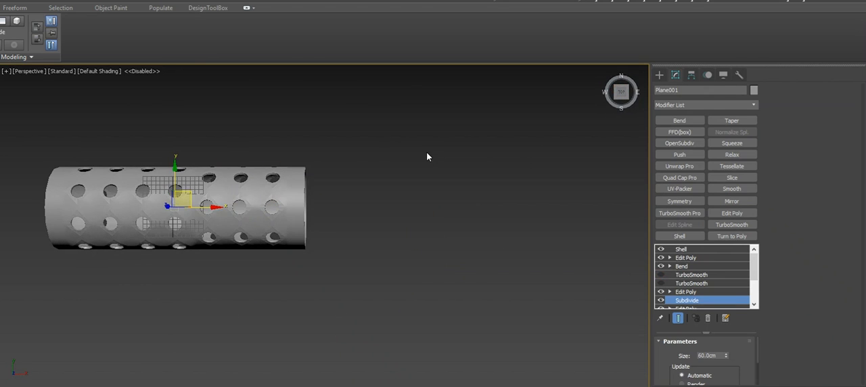
pyautogui.click(607, 71)
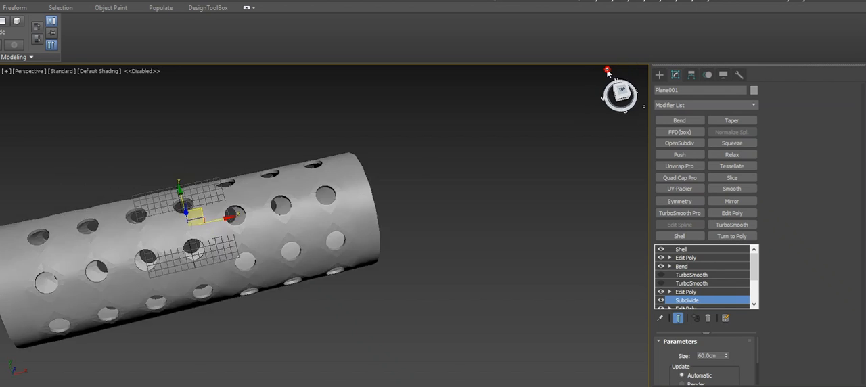
pyautogui.moveTo(407, 203); pyautogui.dragTo(267, 181, button='middle')
pyautogui.moveTo(476, 176); pyautogui.dragTo(372, 152, button='middle')
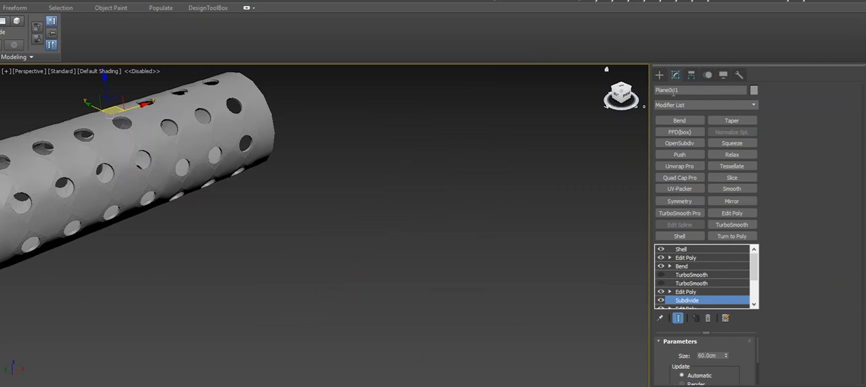
# Draw a plane beside the tube in top view, about 566 cm long and 683 cm wide
pyautogui.click(659, 75)
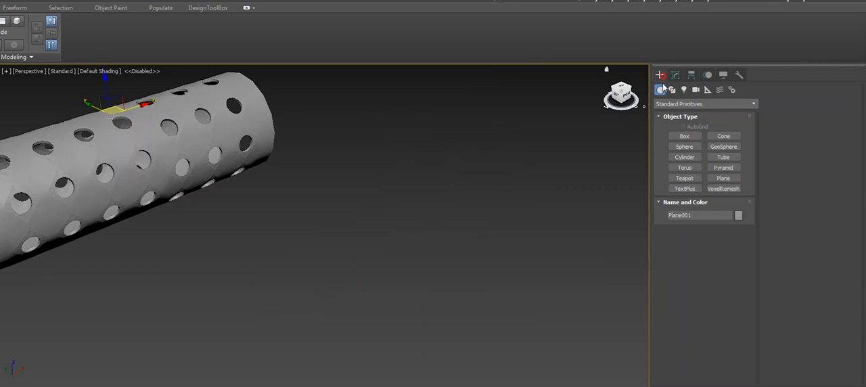
pyautogui.click(722, 183)
pyautogui.scroll(-4, 490, 230)
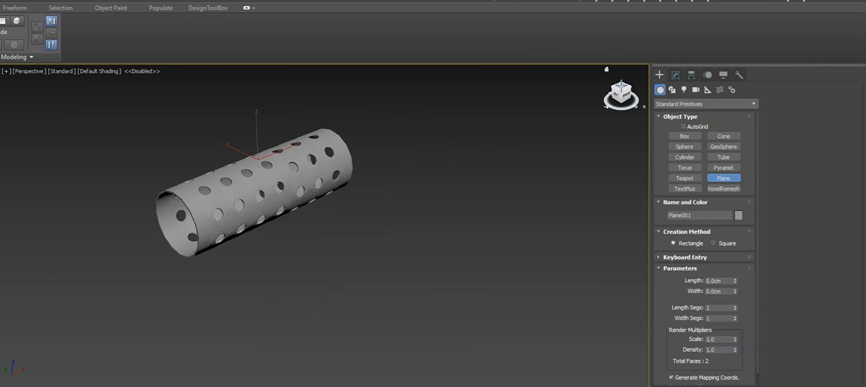
pyautogui.click(621, 87)
pyautogui.scroll(-3, 436, 193)
pyautogui.moveTo(435, 194); pyautogui.dragTo(435, 160, button='middle')
pyautogui.moveTo(407, 184); pyautogui.dragTo(256, 310)
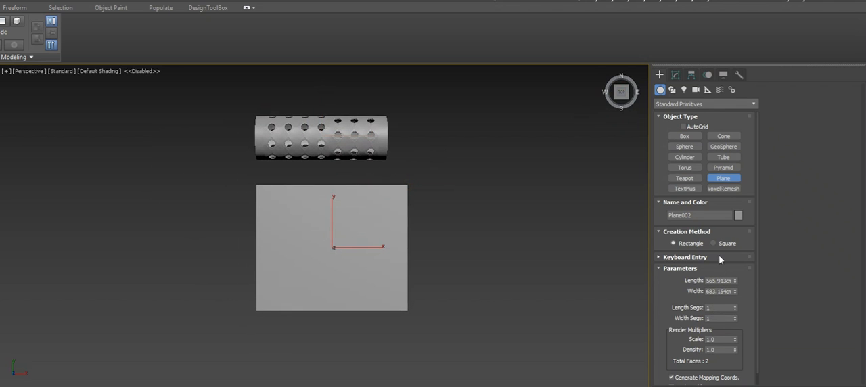
pyautogui.rightClick(467, 257)
# Set the new plane's length and width to 600 cm each
pyautogui.click(675, 75)
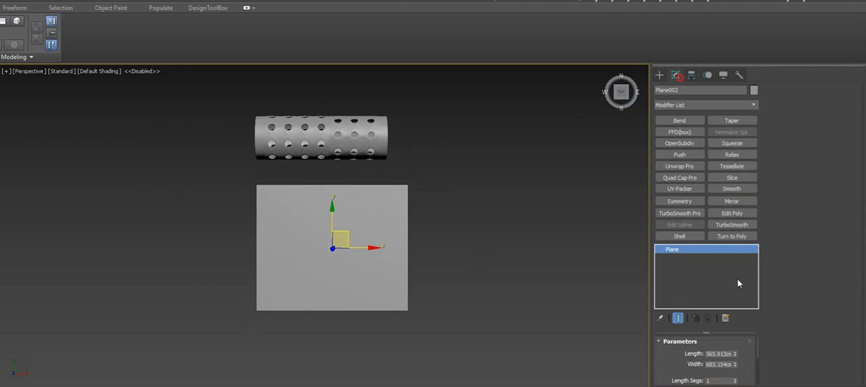
pyautogui.doubleClick(714, 352)
pyautogui.write('600')
pyautogui.press('Return')
pyautogui.doubleClick(721, 364)
pyautogui.write('600')
pyautogui.press('Return')
pyautogui.scroll(2, 313, 230)
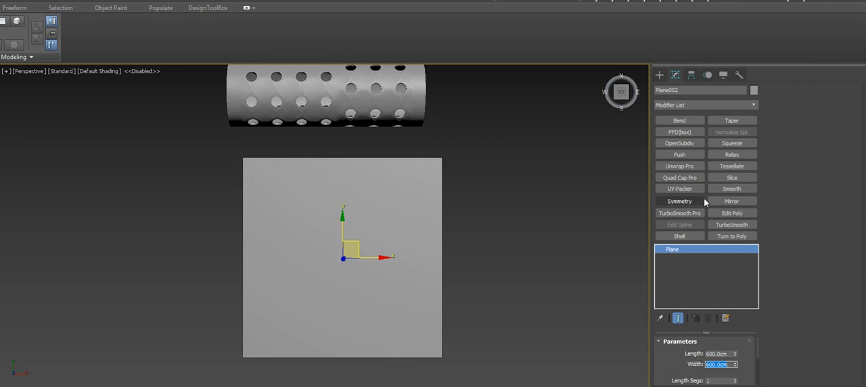
# Add Edit Poly and TurboSmooth modifiers to the plane and display edged faces
pyautogui.click(732, 216)
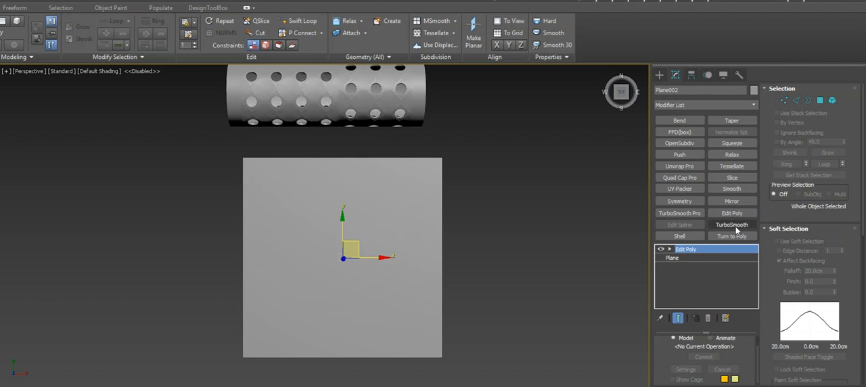
pyautogui.click(732, 225)
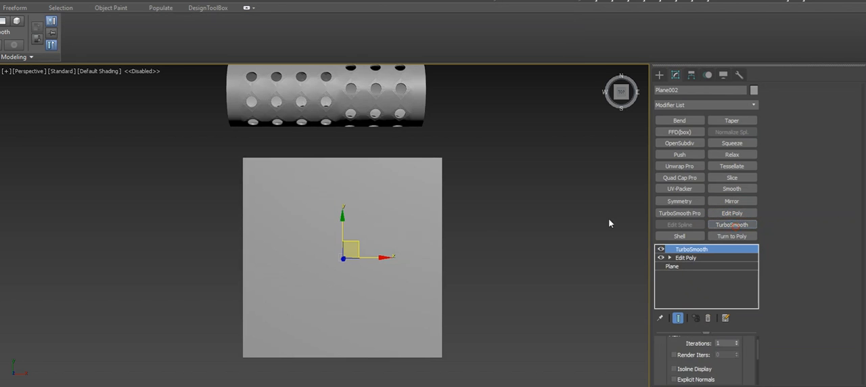
pyautogui.press('F4')
pyautogui.click(386, 214)
pyautogui.scroll(5, 332, 228)
pyautogui.scroll(-2, 352, 219)
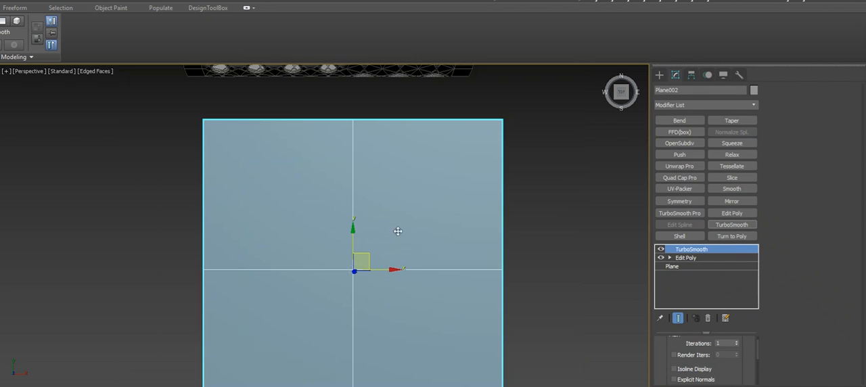
# Set the plane's TurboSmooth iterations to 4
pyautogui.click(736, 345)
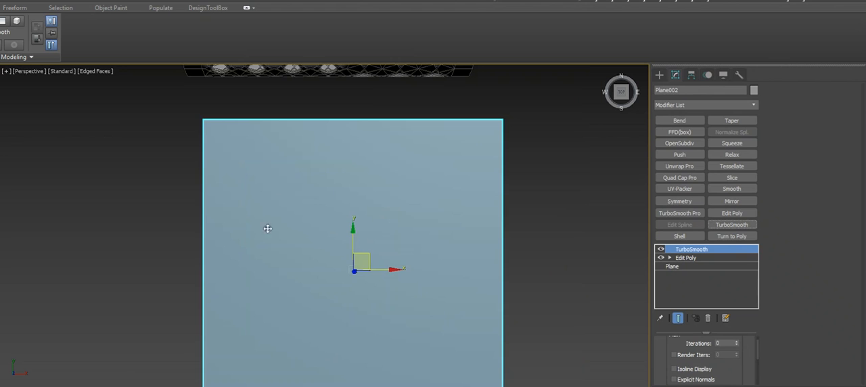
pyautogui.click(737, 342)
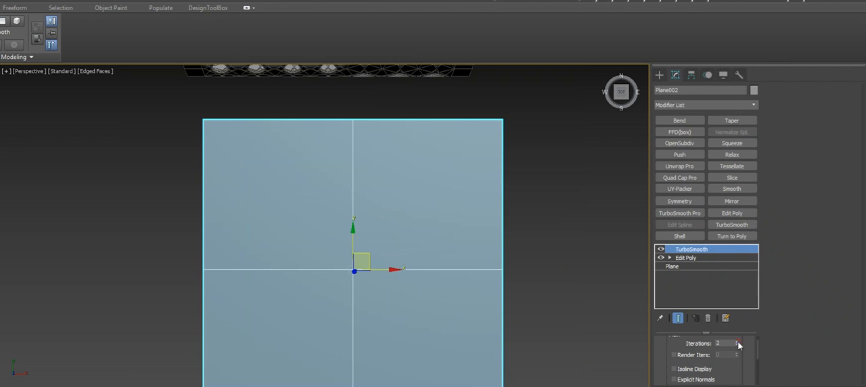
pyautogui.click(737, 341)
pyautogui.click(738, 341)
pyautogui.click(737, 342)
pyautogui.scroll(-4, 571, 309)
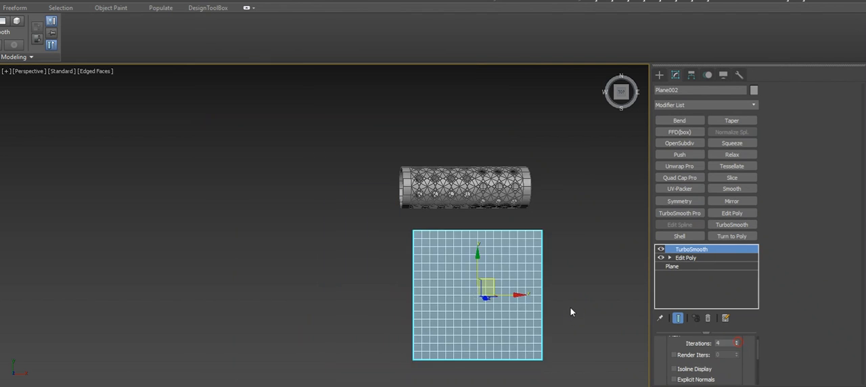
pyautogui.moveTo(570, 309); pyautogui.dragTo(478, 218, button='middle')
pyautogui.scroll(2, 443, 274)
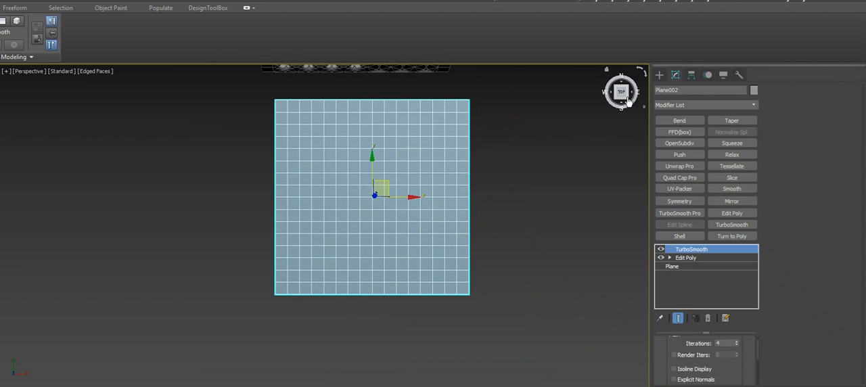
# Add another Edit Poly modifier above TurboSmooth and switch to vertex editing
pyautogui.click(728, 225)
pyautogui.click(731, 215)
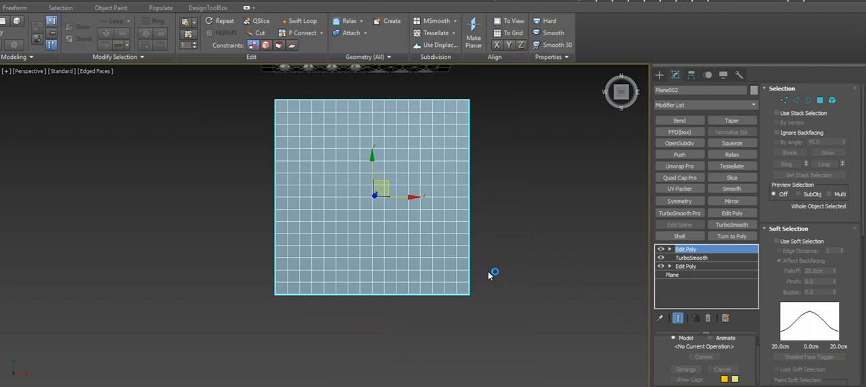
pyautogui.press('1')
pyautogui.scroll(3, 477, 299)
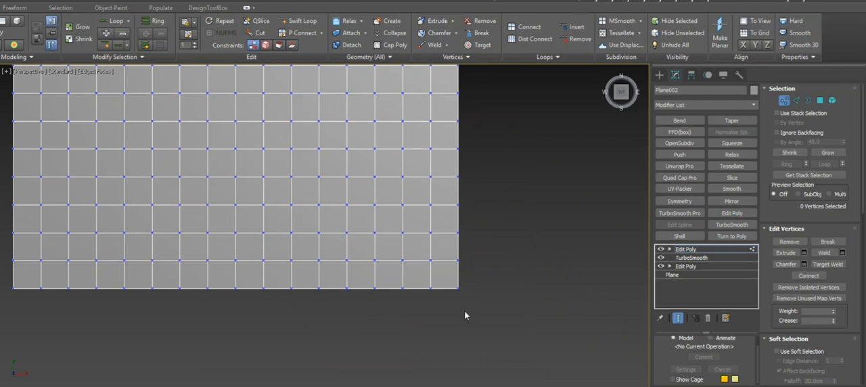
# Select every other vertex along the plane's bottom edge with Dot Loop and store the selection as Store 1
pyautogui.moveTo(427, 300); pyautogui.dragTo(425, 298)
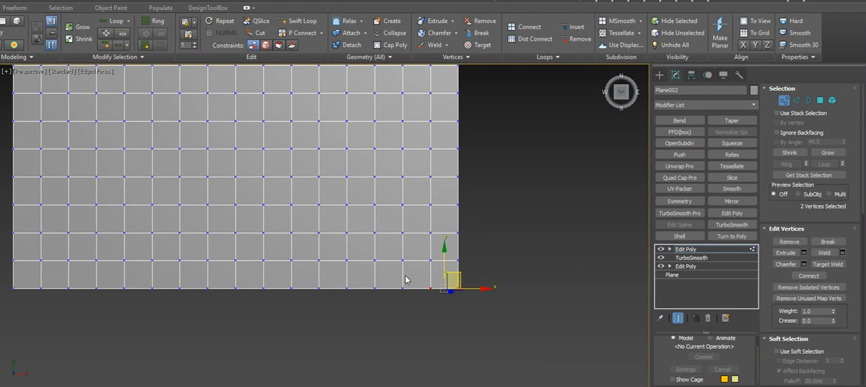
pyautogui.click(119, 46)
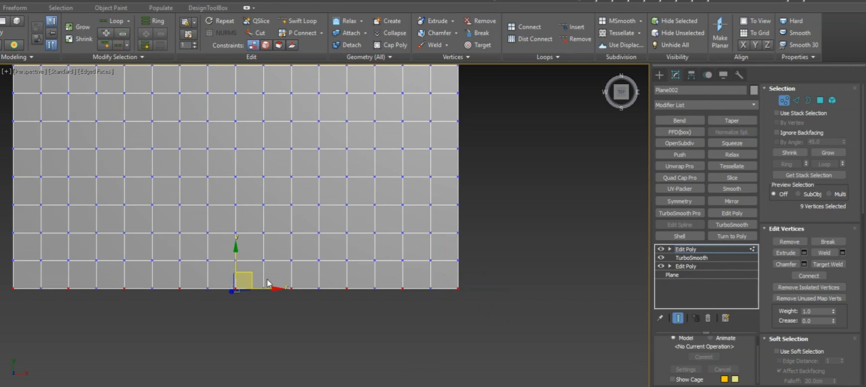
pyautogui.click(61, 7)
pyautogui.click(11, 32)
# Select every other vertex in the second row from the bottom with Dot Loop and store it as Store 2
pyautogui.scroll(-3, 212, 269)
pyautogui.moveTo(215, 270); pyautogui.dragTo(353, 275, button='middle')
pyautogui.click(189, 263)
pyautogui.moveTo(215, 265); pyautogui.dragTo(240, 273)
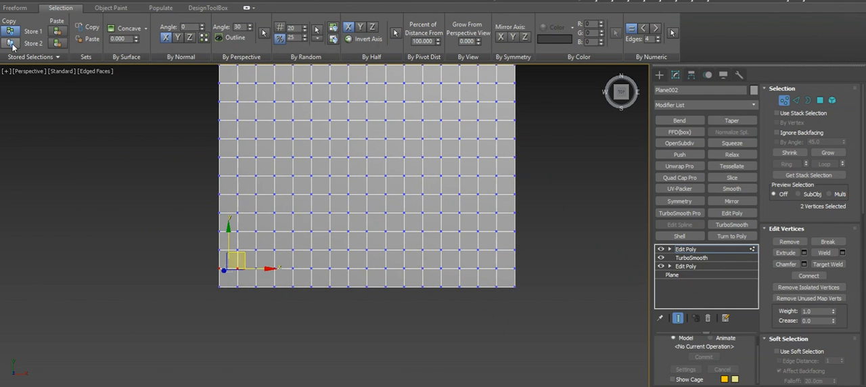
pyautogui.click(0, 8)
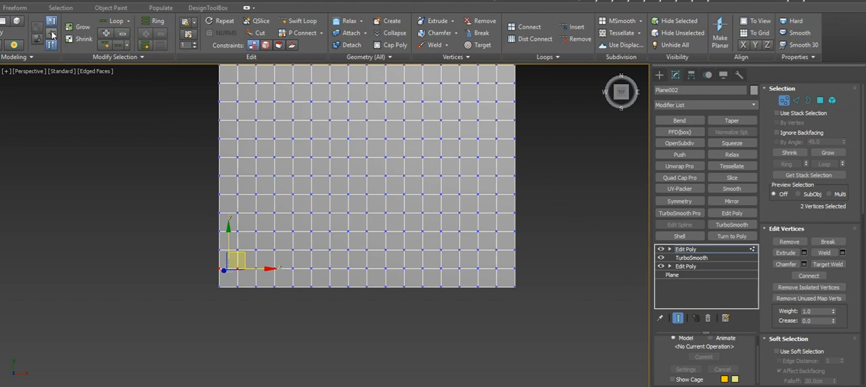
pyautogui.click(119, 46)
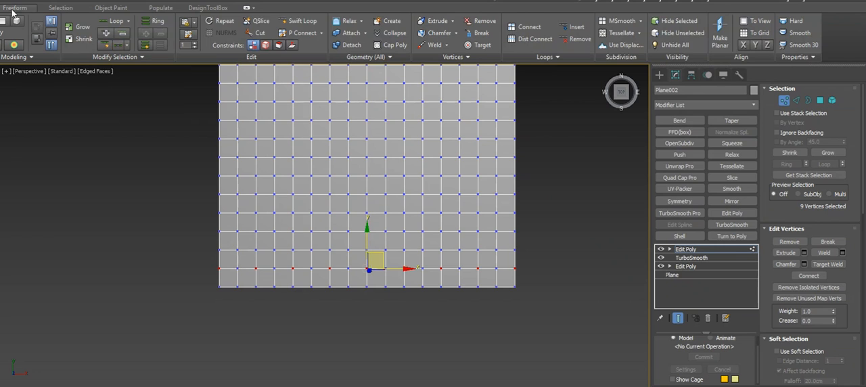
pyautogui.click(60, 8)
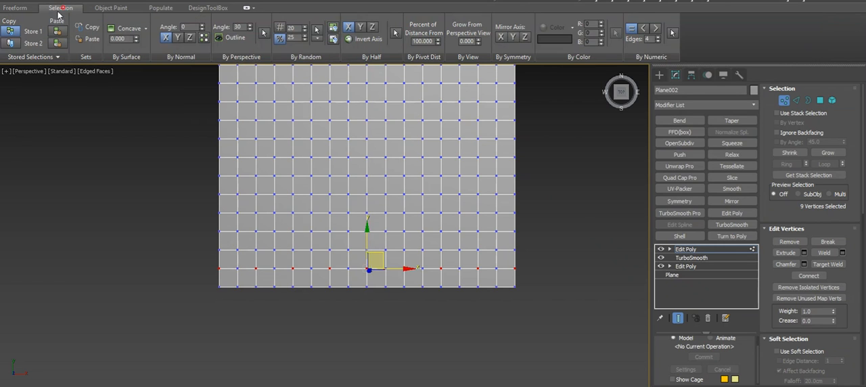
pyautogui.click(11, 43)
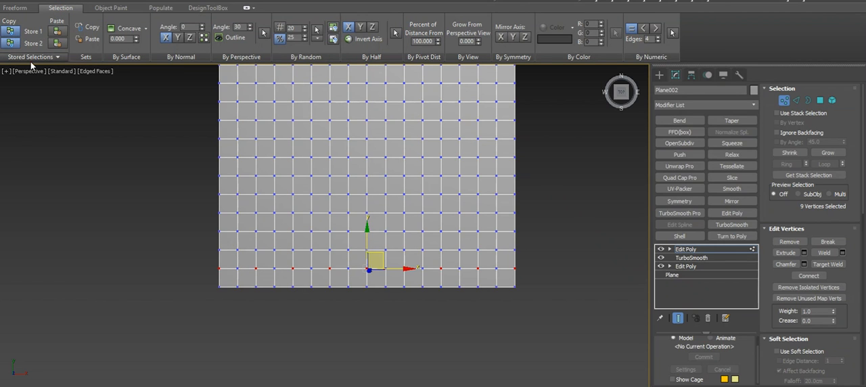
# Combine stored selections 1 and 2, and extend the combined pattern across the whole plane with Dot Loop
pyautogui.click(29, 57)
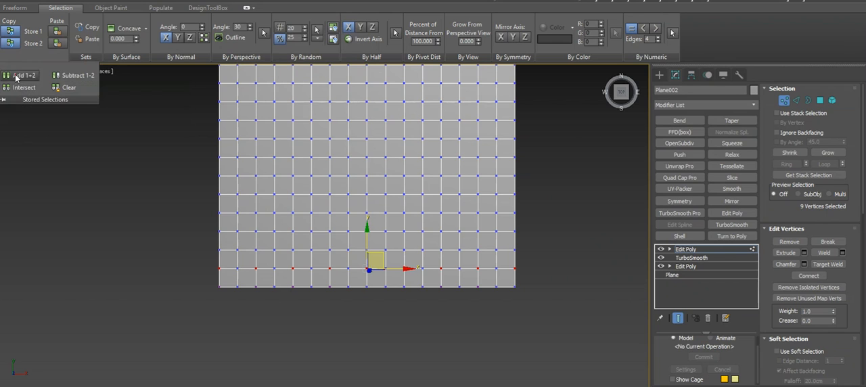
pyautogui.click(23, 74)
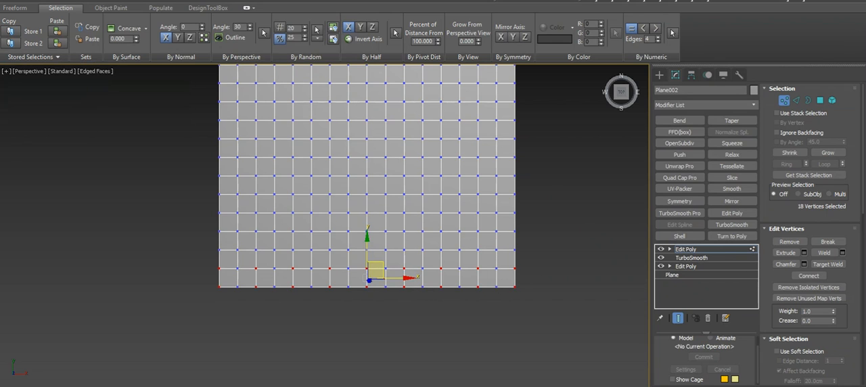
pyautogui.click(0, 8)
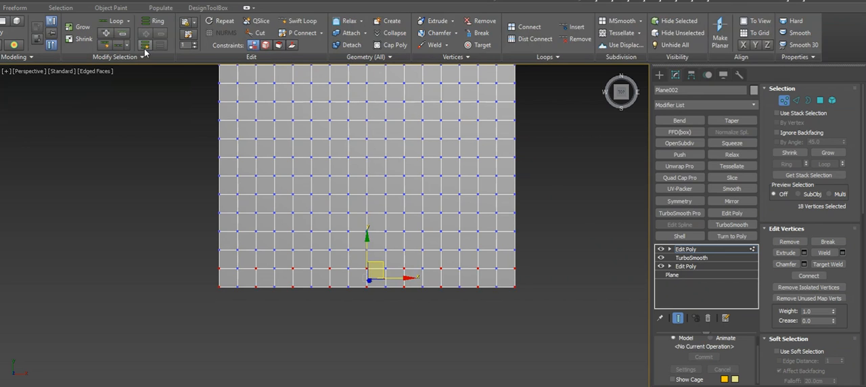
pyautogui.click(117, 46)
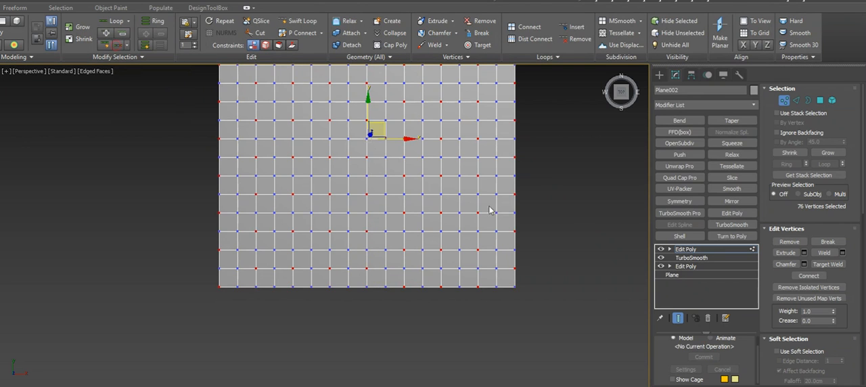
# Chamfer the selected vertices by about 24.088 cm to form diamond-shaped faces across the plane
pyautogui.rightClick(539, 242)
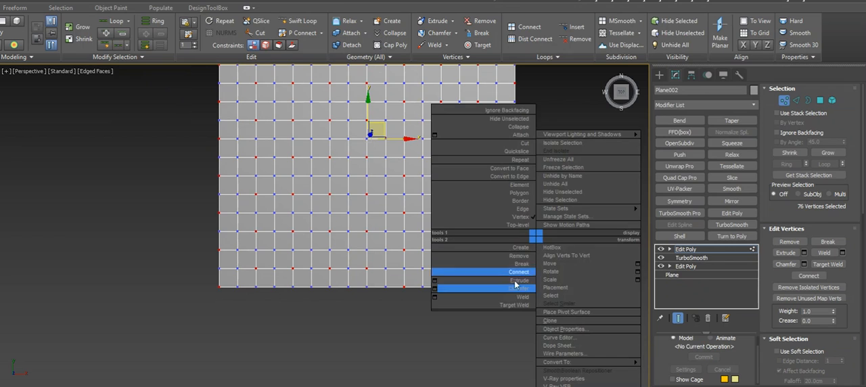
pyautogui.click(434, 290)
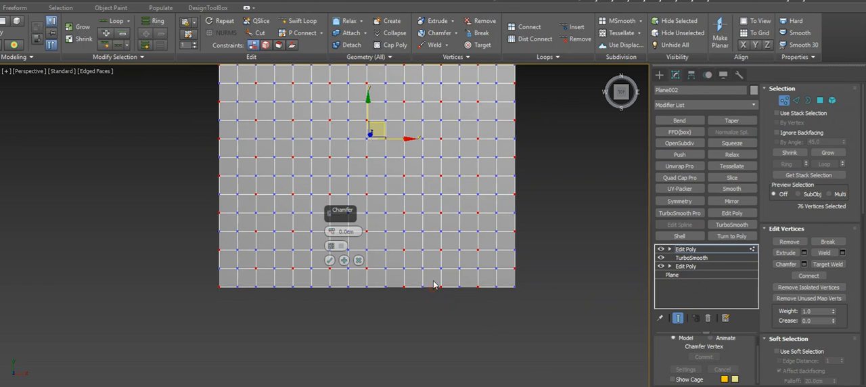
pyautogui.moveTo(332, 230); pyautogui.dragTo(332, 213)
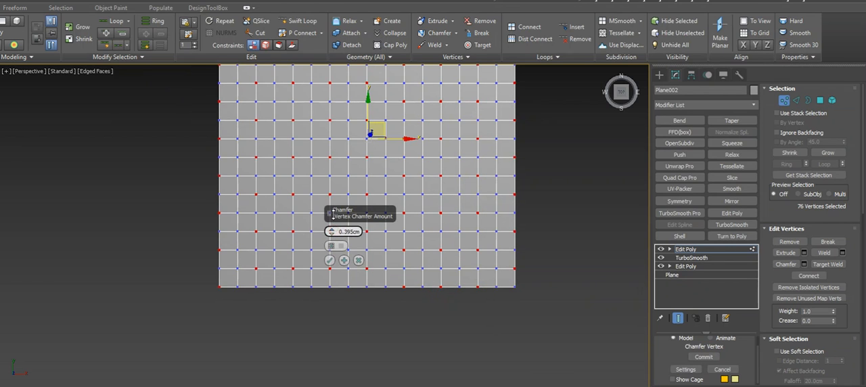
pyautogui.moveTo(335, 176); pyautogui.dragTo(331, 136)
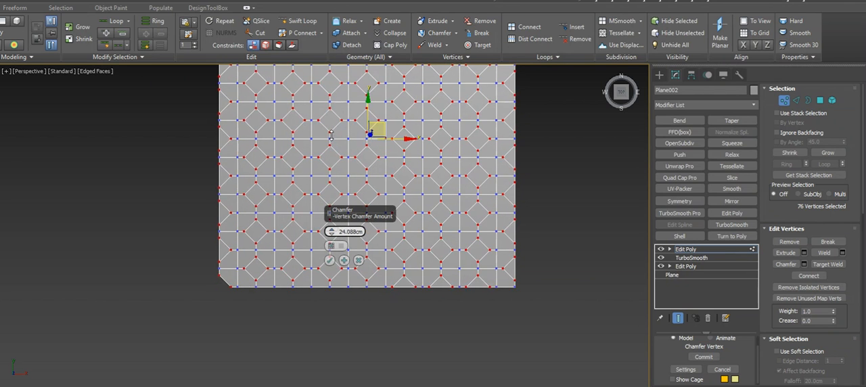
pyautogui.scroll(-3, 247, 162)
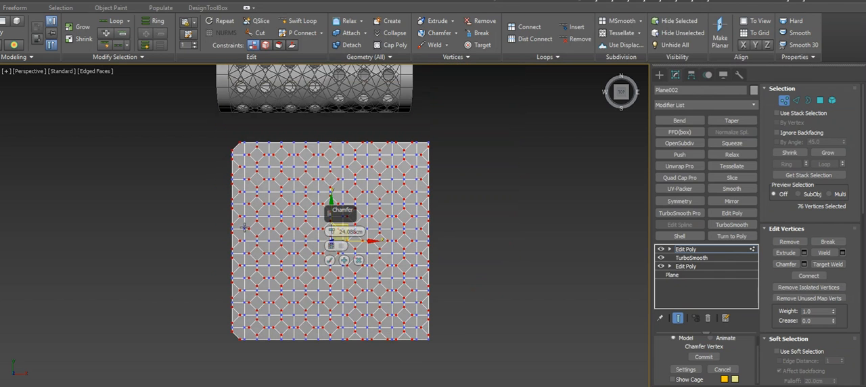
# Remove the vertices along the plane's outer edges from the selection being chamfered
pyautogui.moveTo(197, 127); pyautogui.dragTo(234, 328)
pyautogui.moveTo(241, 364); pyautogui.dragTo(242, 362)
pyautogui.moveTo(465, 108); pyautogui.dragTo(220, 152)
pyautogui.moveTo(439, 192); pyautogui.dragTo(225, 341)
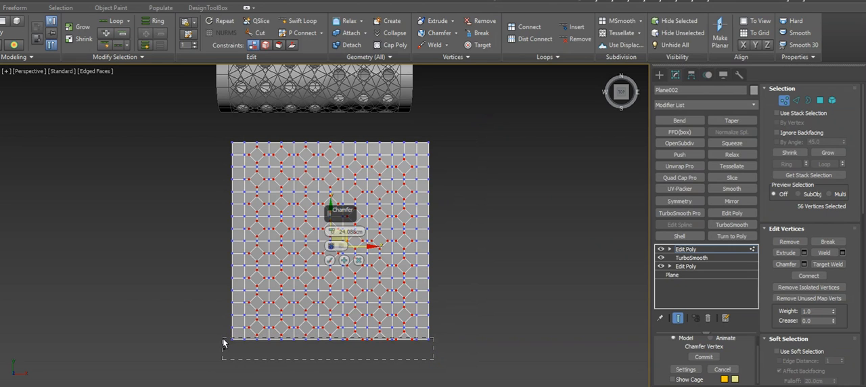
pyautogui.keyDown('alt'); pyautogui.moveTo(223, 343); pyautogui.dragTo(227, 340); pyautogui.keyUp('alt')
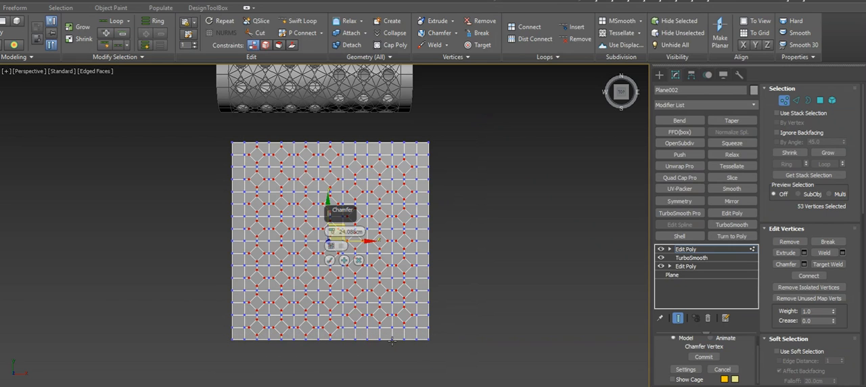
# Set the vertex chamfer amount to about 25.108 cm and apply it to the remaining interior vertices
pyautogui.moveTo(330, 232); pyautogui.dragTo(331, 228)
pyautogui.scroll(3, 253, 180)
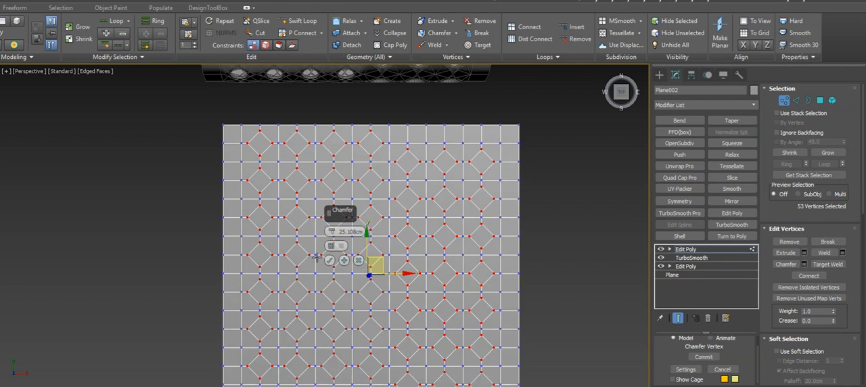
pyautogui.click(328, 260)
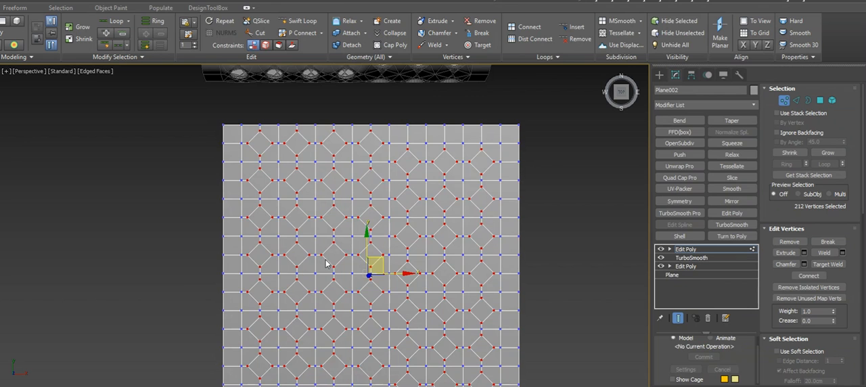
# Convert the chamfered vertex selection into a polygon selection of the enclosed diamond faces
pyautogui.hotkey('alt', 'Tab')
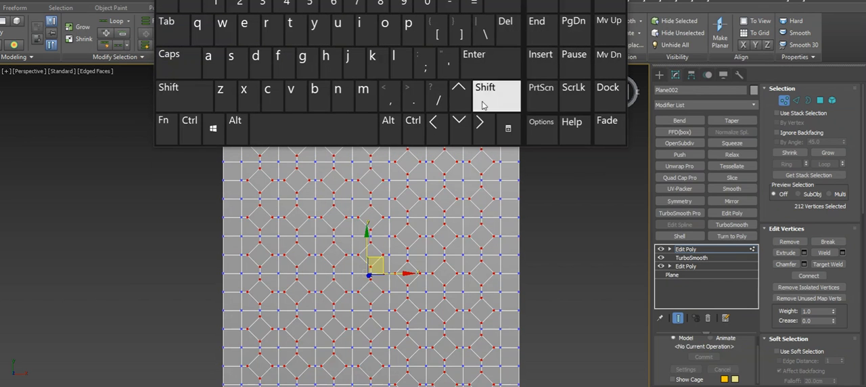
pyautogui.click(611, 0)
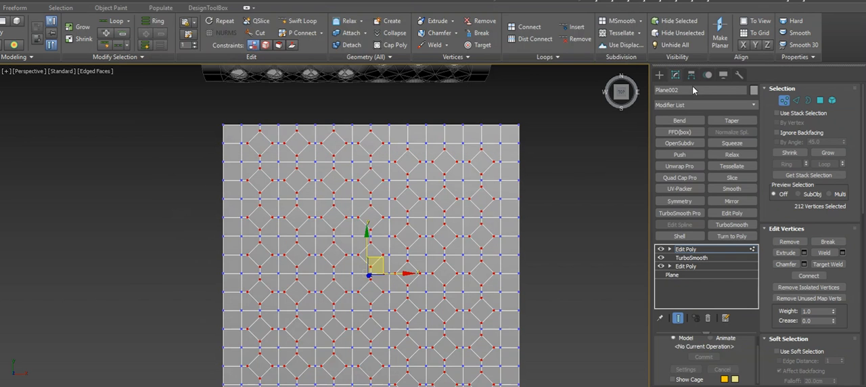
pyautogui.hotkey('alt', 'Tab')
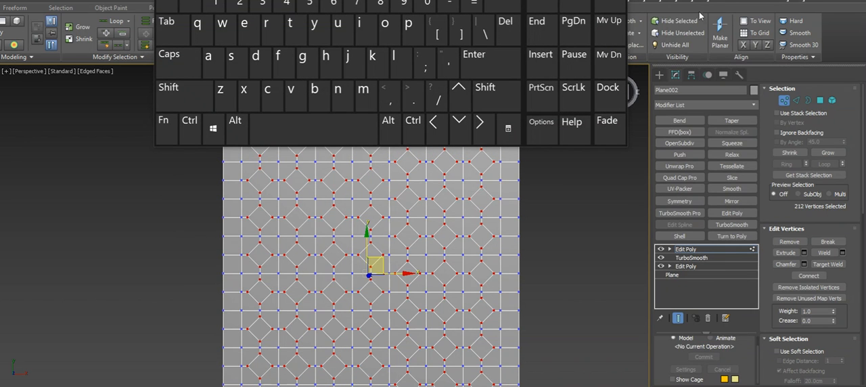
pyautogui.click(575, 0)
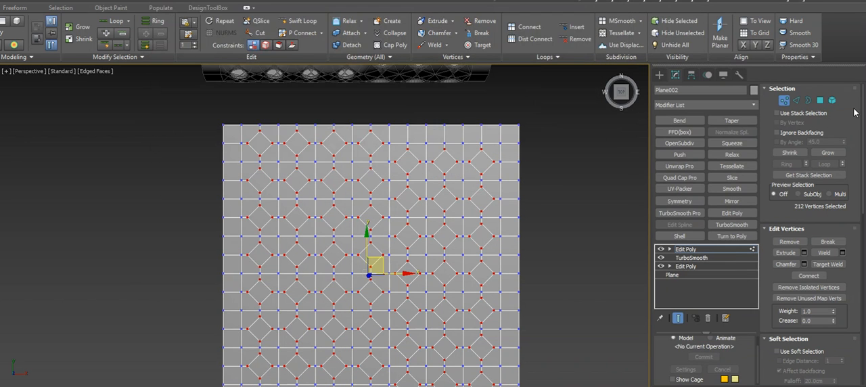
pyautogui.keyDown('ctrl'); pyautogui.click(820, 100); pyautogui.keyUp('ctrl')
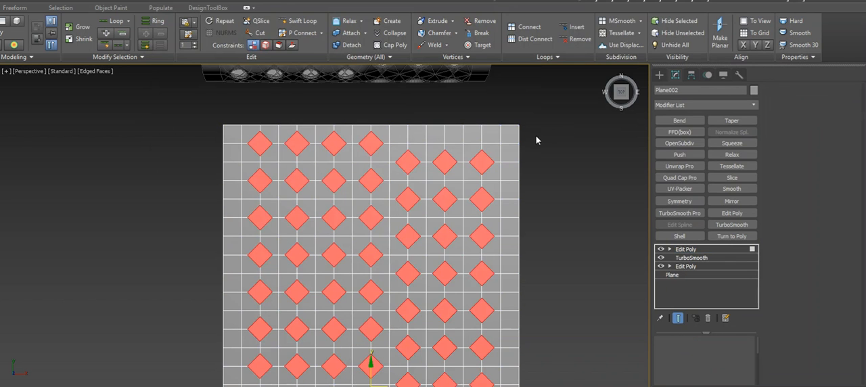
pyautogui.scroll(2, 472, 174)
pyautogui.scroll(-4, 436, 142)
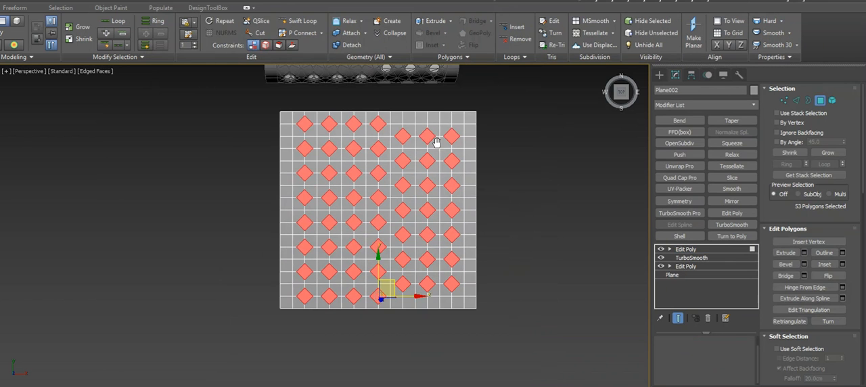
pyautogui.click(454, 270)
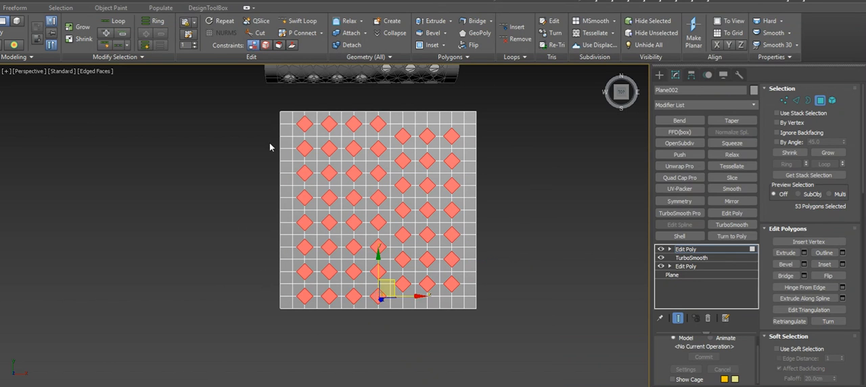
# Add a Tessellate modifier to the selected diamond faces with tension 0 and 2 iterations
pyautogui.scroll(2, 320, 136)
pyautogui.scroll(-2, 332, 167)
pyautogui.moveTo(354, 218); pyautogui.dragTo(326, 185, button='middle')
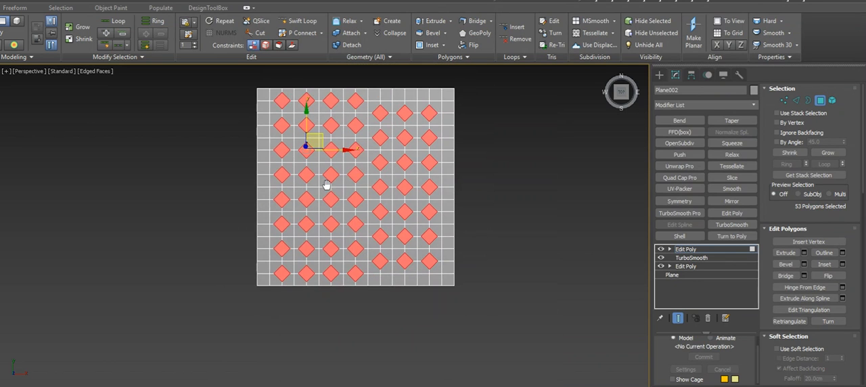
pyautogui.scroll(3, 324, 132)
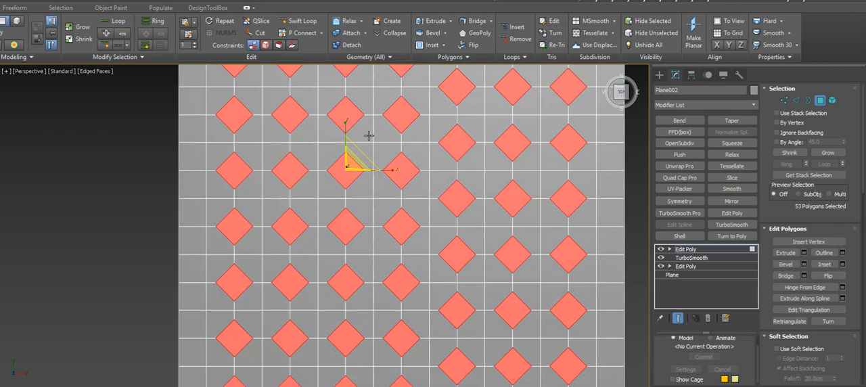
pyautogui.moveTo(363, 148); pyautogui.dragTo(365, 143)
pyautogui.scroll(-2, 485, 180)
pyautogui.moveTo(480, 177); pyautogui.dragTo(406, 179, button='middle')
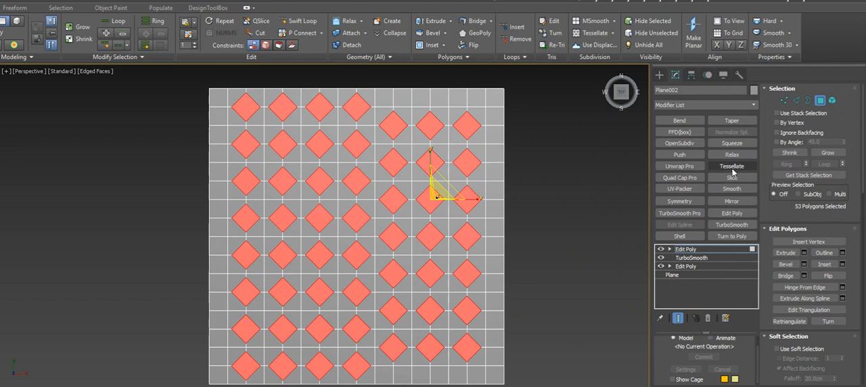
pyautogui.click(731, 166)
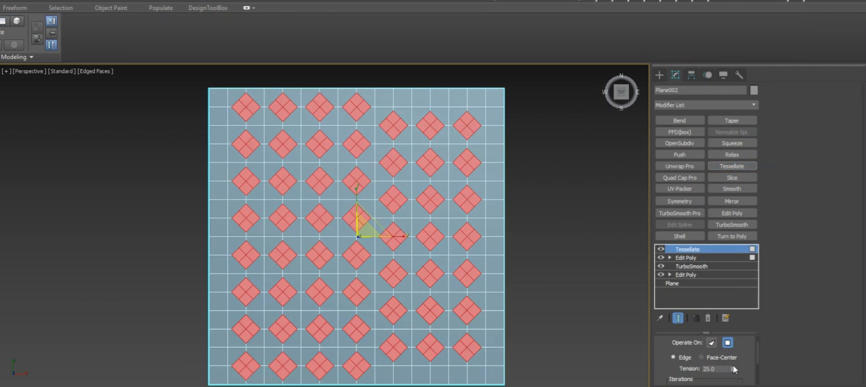
pyautogui.rightClick(731, 371)
pyautogui.scroll(-2, 740, 355)
pyautogui.click(699, 358)
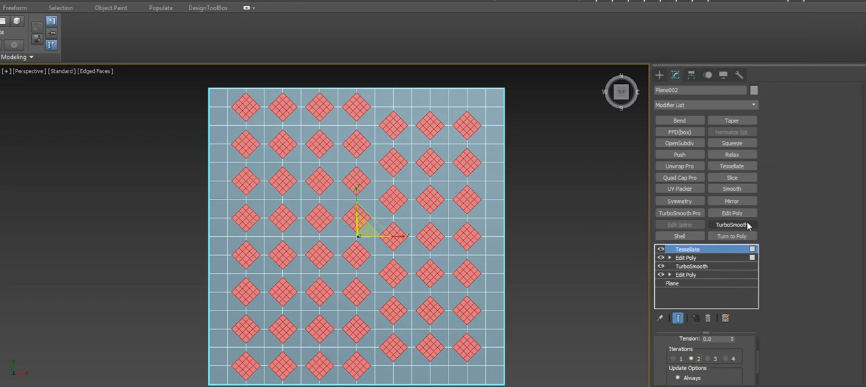
# Add an Edit Poly modifier on top of the stack and inset the selected tessellated diamond polygons by 1.275 cm
pyautogui.click(731, 213)
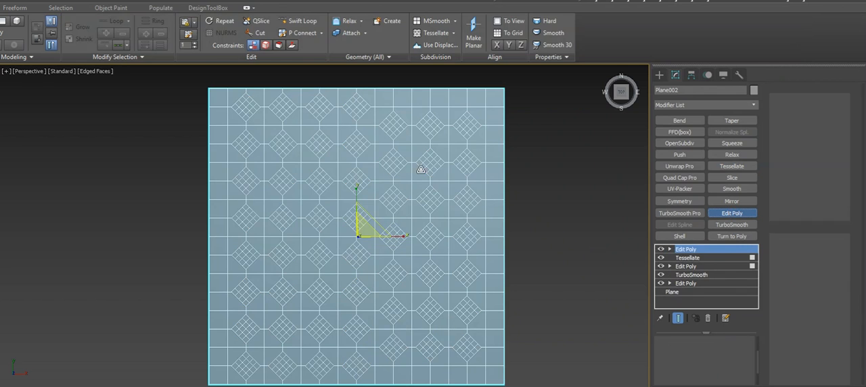
pyautogui.press('4')
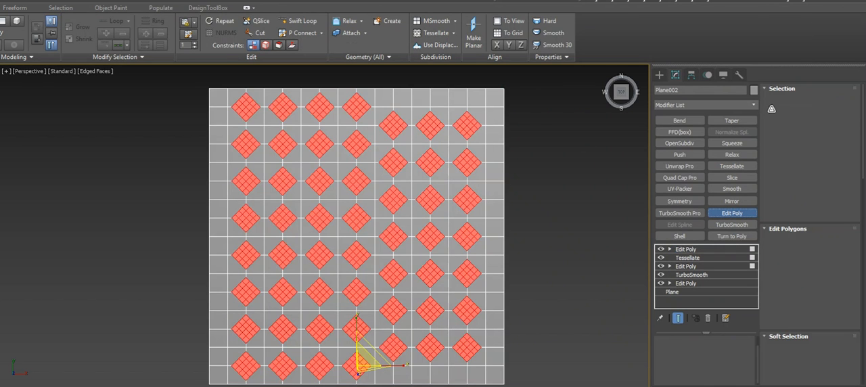
pyautogui.scroll(3, 444, 141)
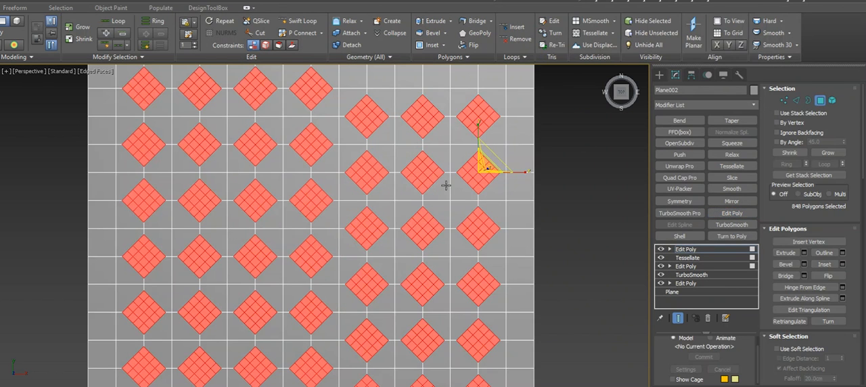
pyautogui.rightClick(443, 182)
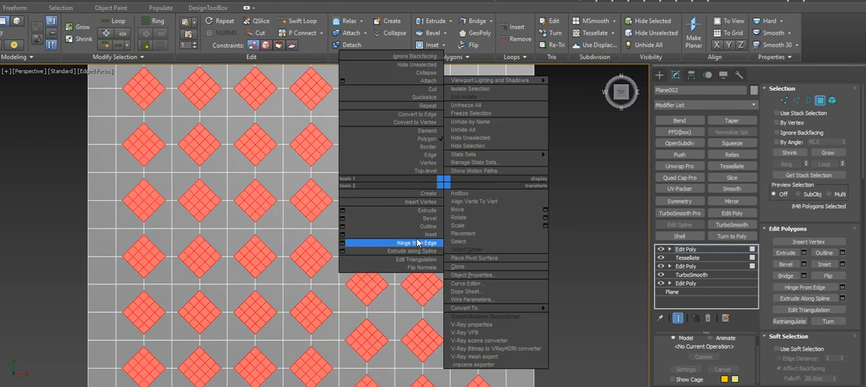
pyautogui.click(340, 234)
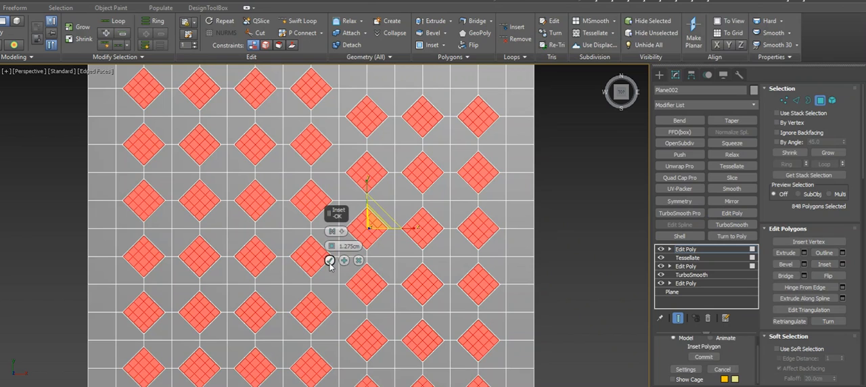
pyautogui.click(330, 260)
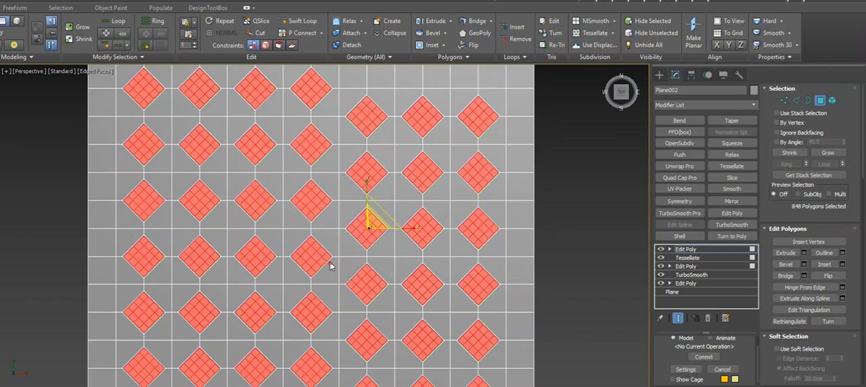
# Collapse the inset polygons to a center point in each diamond and select all center vertices with Similar
pyautogui.click(393, 34)
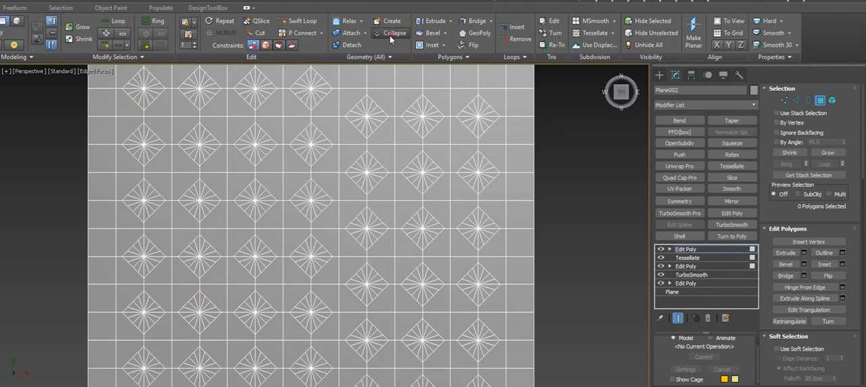
pyautogui.press('1')
pyautogui.click(475, 119)
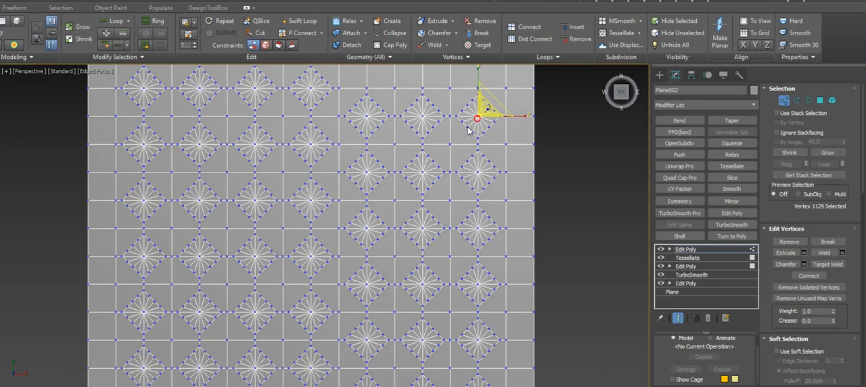
pyautogui.click(117, 57)
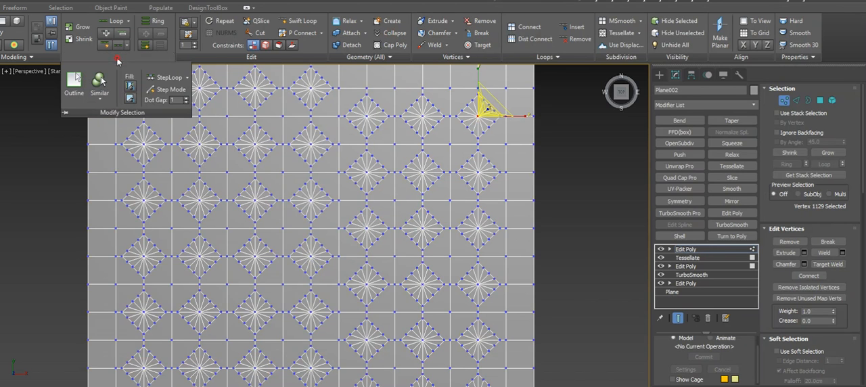
pyautogui.click(100, 83)
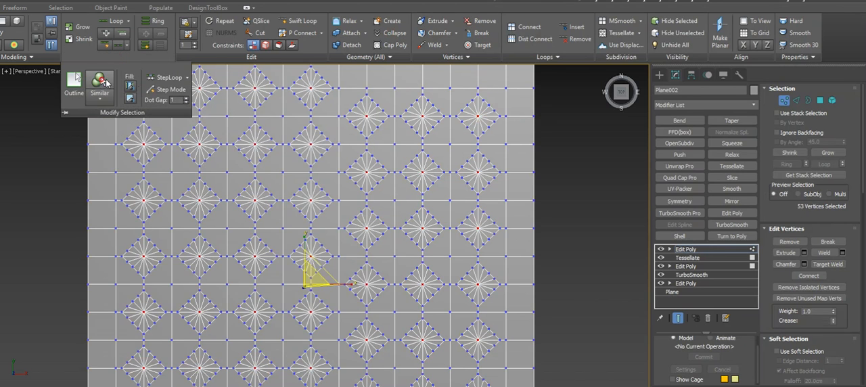
# Chamfer the selected center vertices by about 16.696 cm to form a round face in every diamond
pyautogui.rightClick(449, 128)
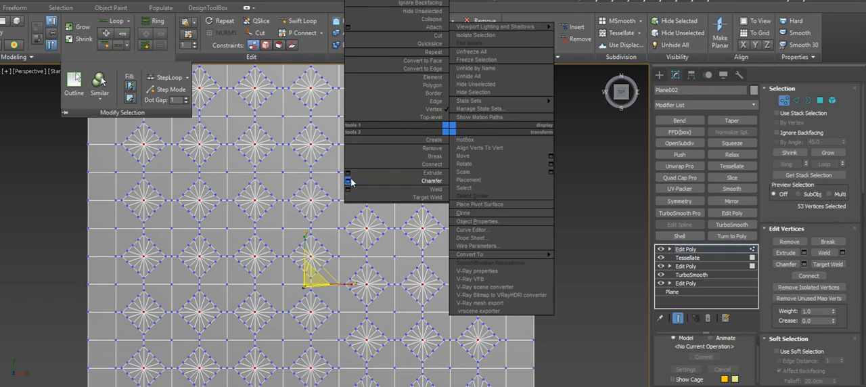
pyautogui.click(347, 181)
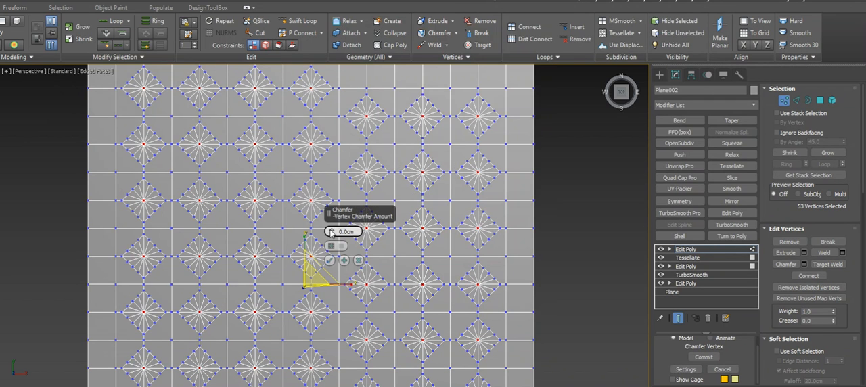
pyautogui.moveTo(329, 217); pyautogui.dragTo(325, 165)
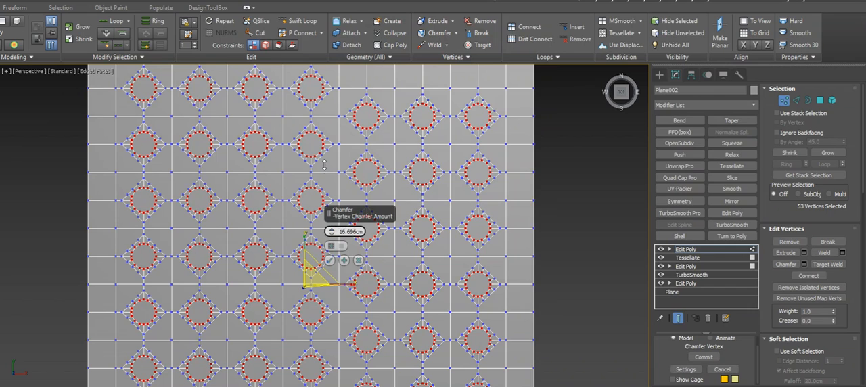
pyautogui.click(329, 260)
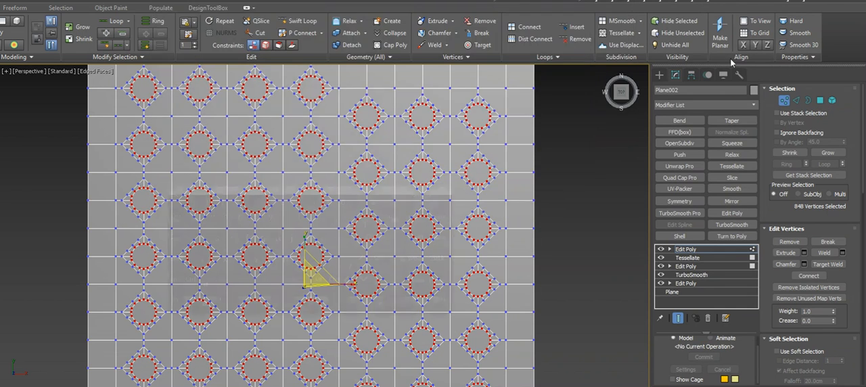
# Convert the chamfered vertex selection to the round polygons in all the diamonds and inset them slightly
pyautogui.click(820, 100)
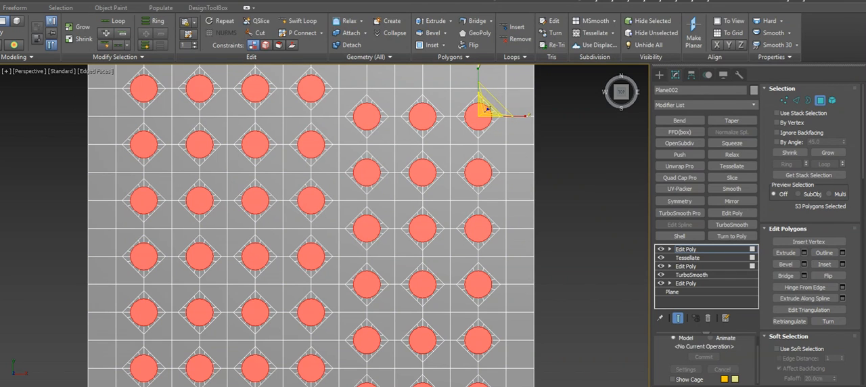
pyautogui.press('1')
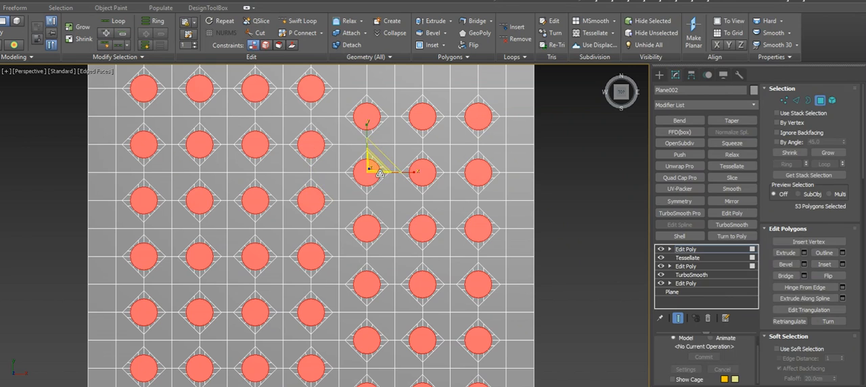
pyautogui.rightClick(379, 173)
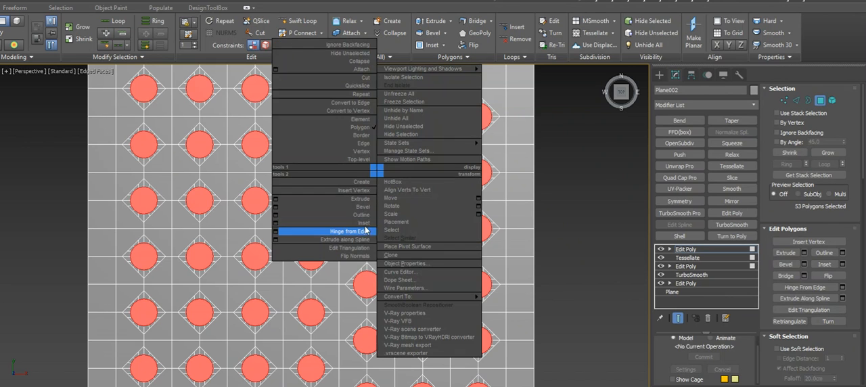
pyautogui.click(355, 224)
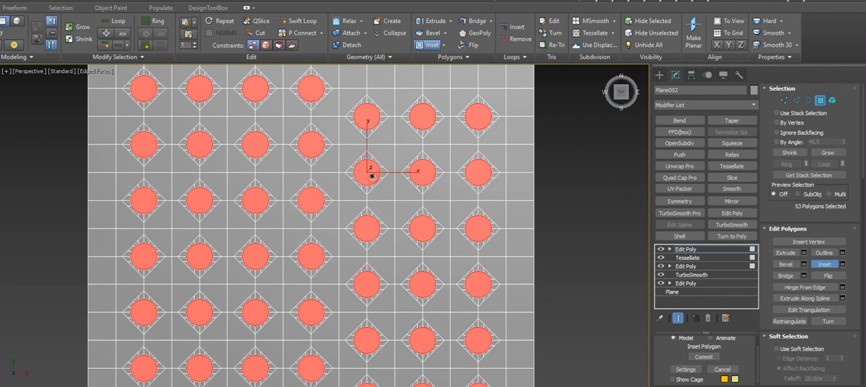
pyautogui.scroll(4, 373, 174)
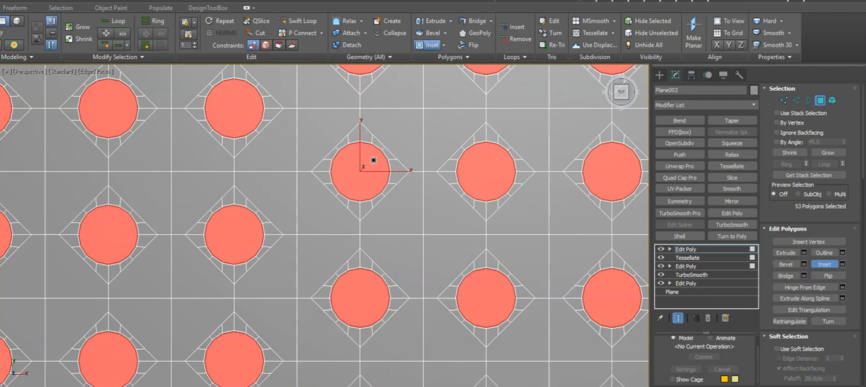
pyautogui.scroll(-3, 373, 160)
# Delete the selected round polygons to open the holes and leave polygon editing
pyautogui.press('Delete')
pyautogui.scroll(-1, 374, 161)
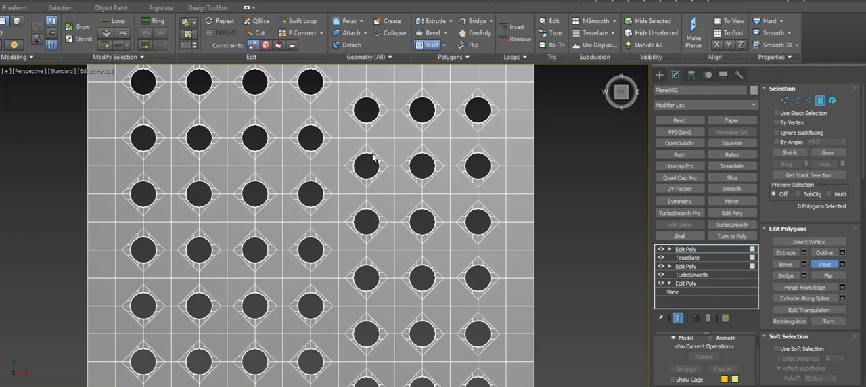
pyautogui.scroll(-1, 389, 146)
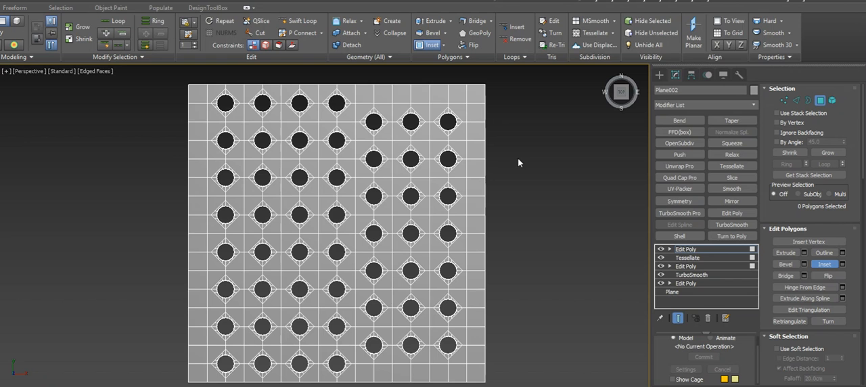
pyautogui.moveTo(561, 186); pyautogui.dragTo(535, 178, button='middle')
pyautogui.click(696, 248)
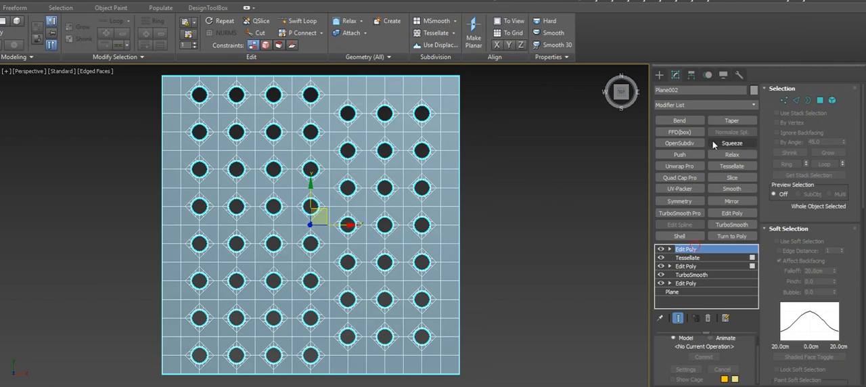
pyautogui.click(709, 107)
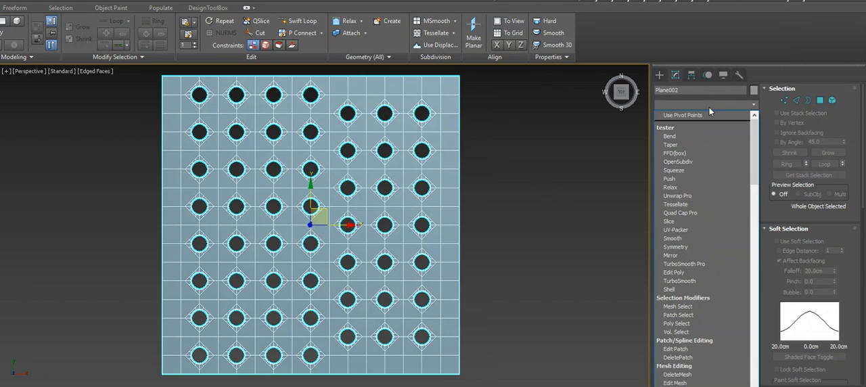
pyautogui.press('s')
pyautogui.press('u')
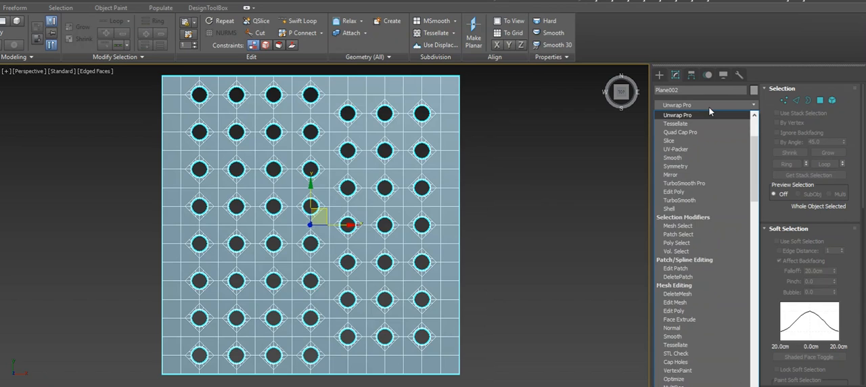
pyautogui.press('s')
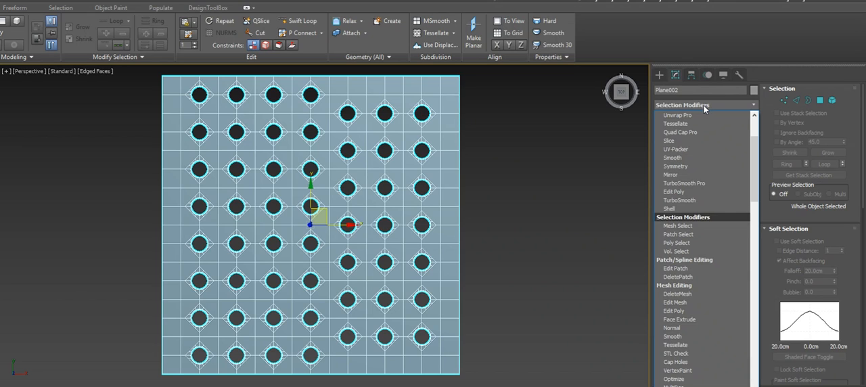
pyautogui.click(606, 138)
pyautogui.click(718, 101)
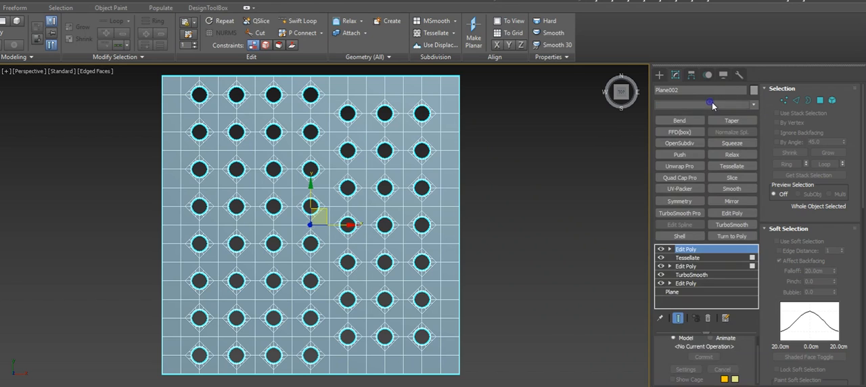
pyautogui.click(708, 105)
pyautogui.click(708, 105)
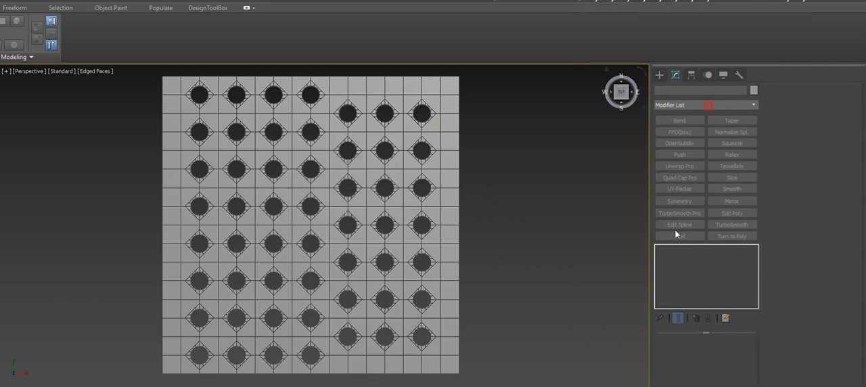
# Select the perforated plane and add the object-space Subdivide modifier on top of its stack
pyautogui.click(439, 214)
pyautogui.click(727, 105)
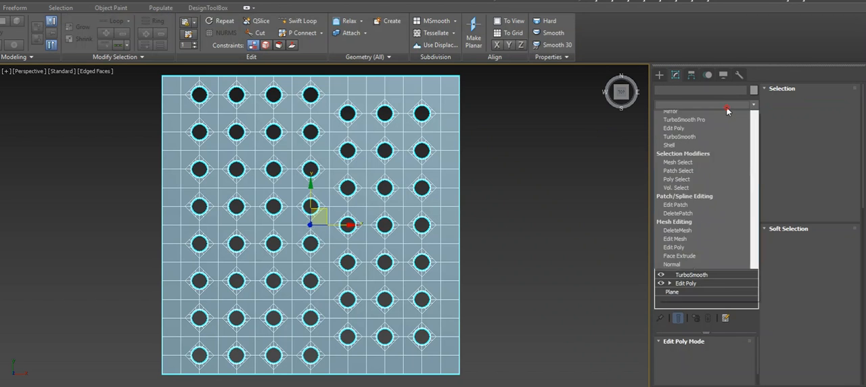
pyautogui.write('su')
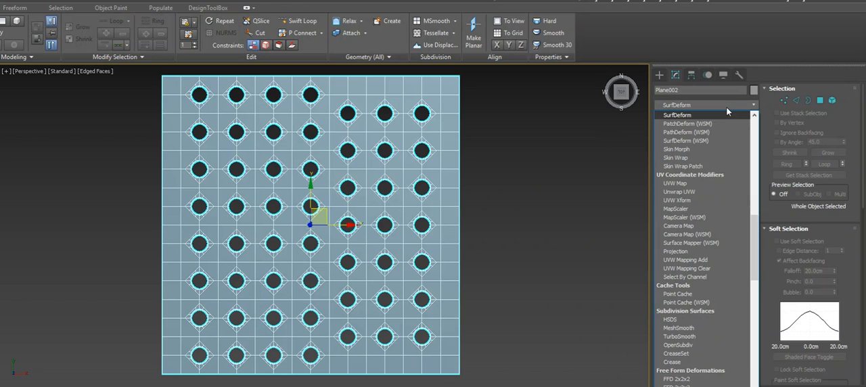
pyautogui.press('s')
pyautogui.press('s')
pyautogui.press('s')
pyautogui.press('s')
pyautogui.press('s')
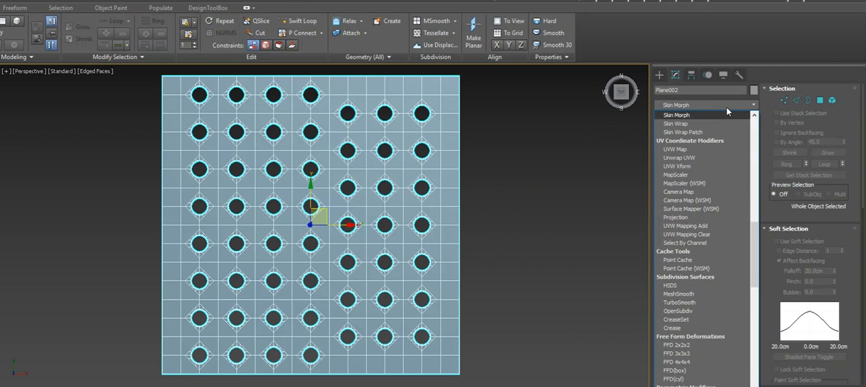
pyautogui.press('s')
pyautogui.press('s')
pyautogui.press('s')
pyautogui.press('s')
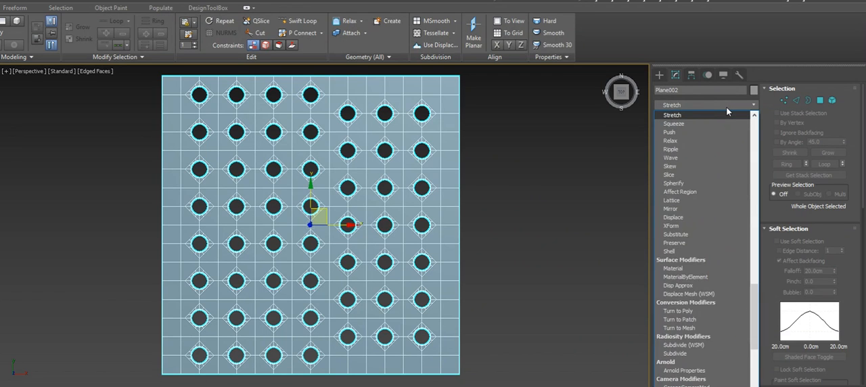
pyautogui.press('s')
pyautogui.press('s')
pyautogui.press('s')
pyautogui.press('s')
pyautogui.press('s')
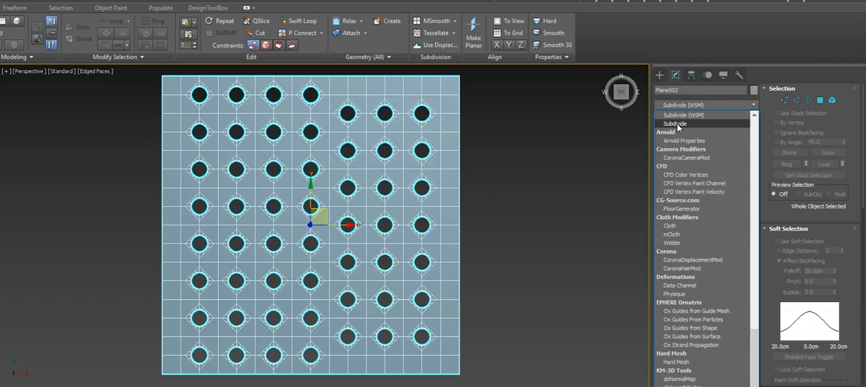
pyautogui.scroll(1, 678, 130)
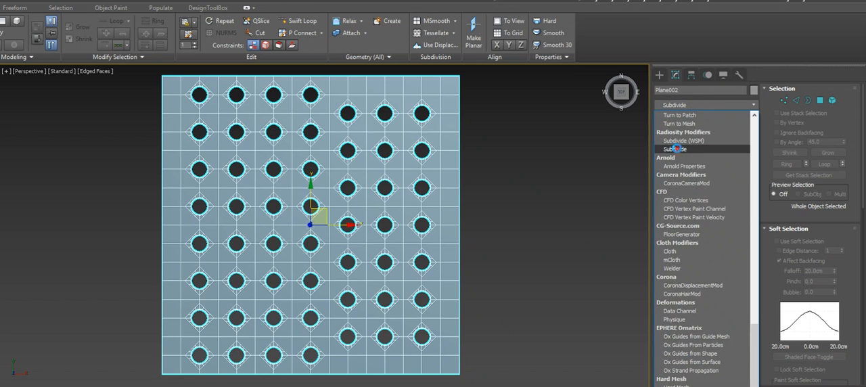
pyautogui.click(676, 149)
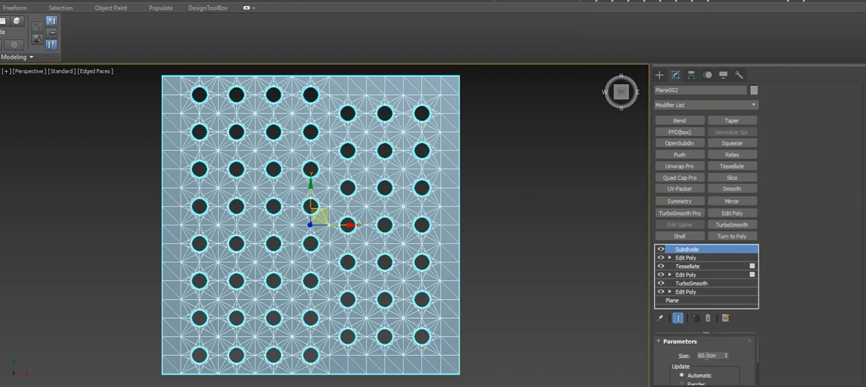
# Add an Edit Poly modifier above Subdivide and quadrify the whole triangulated mesh
pyautogui.click(730, 214)
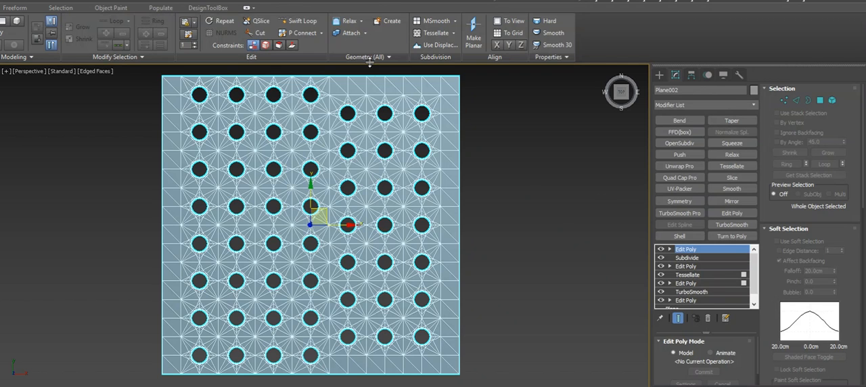
pyautogui.click(369, 57)
pyautogui.click(358, 74)
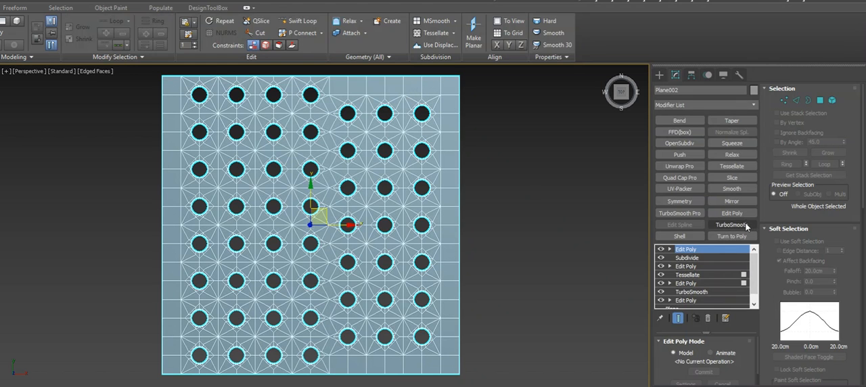
# Add a TurboSmooth modifier with 3 iterations and a second TurboSmooth with 1 iteration above it
pyautogui.click(721, 226)
pyautogui.scroll(-3, 742, 365)
pyautogui.scroll(3, 741, 365)
pyautogui.click(736, 356)
pyautogui.click(737, 356)
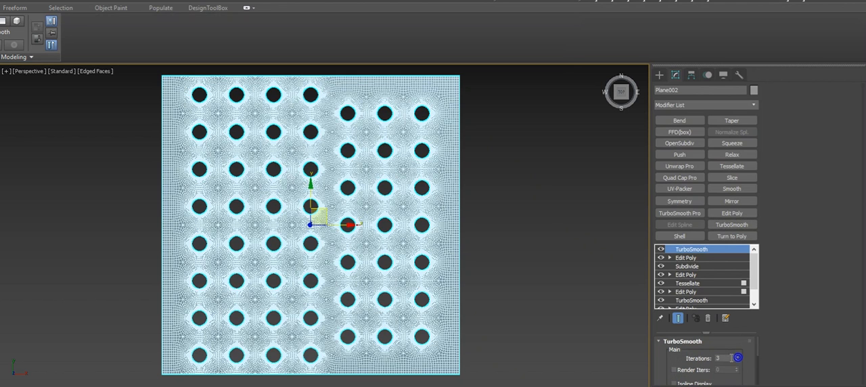
pyautogui.click(720, 227)
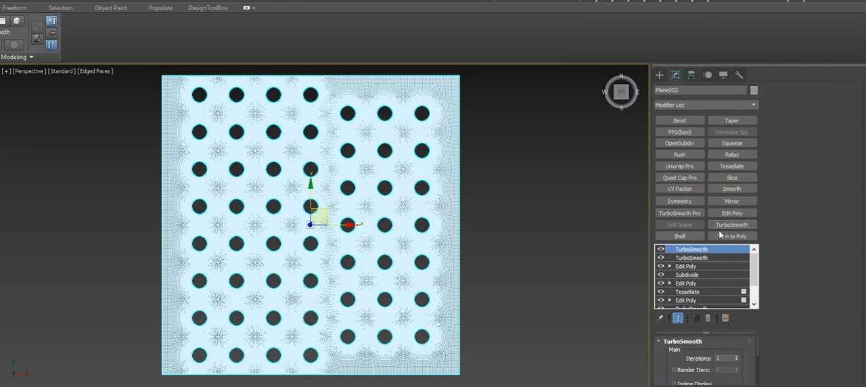
# Add a Bend modifier with angle 360, direction -90 and bend axis Y to roll the perforated plane into a tube
pyautogui.click(688, 120)
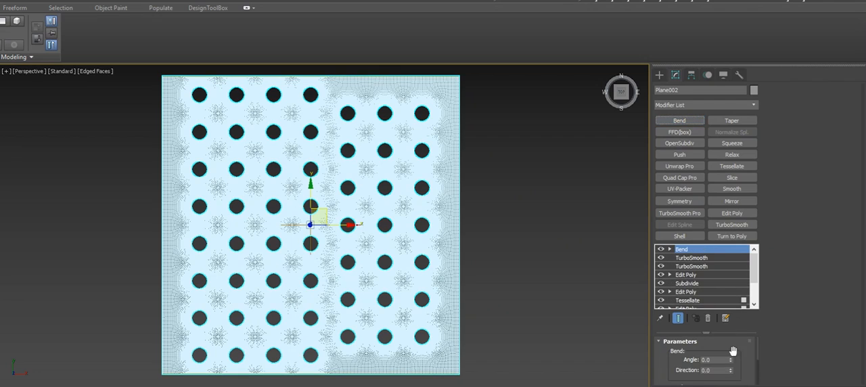
pyautogui.click(707, 359)
pyautogui.write('360')
pyautogui.click(716, 369)
pyautogui.write('-90')
pyautogui.press('Return')
pyautogui.scroll(-2, 743, 365)
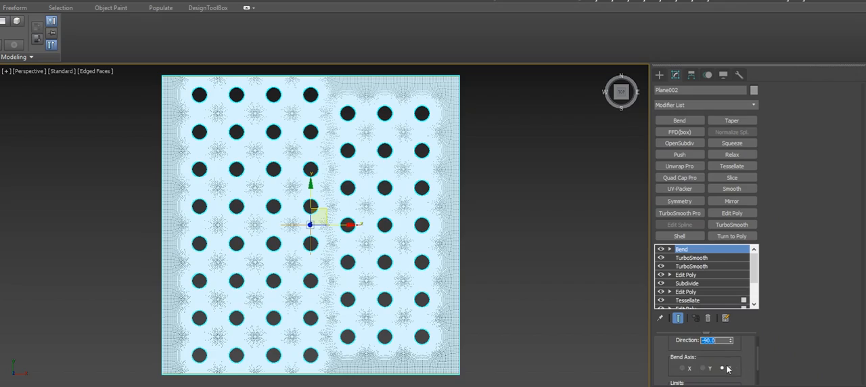
pyautogui.click(704, 368)
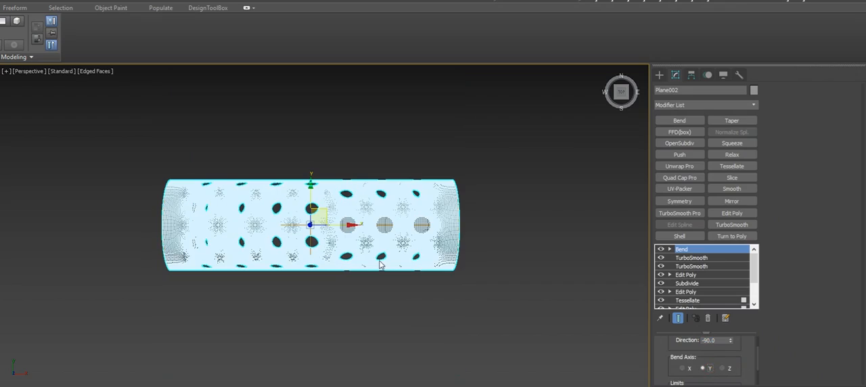
# Display the tube in default shading without edged faces and examine its holes from an angled view
pyautogui.scroll(5, 371, 243)
pyautogui.scroll(-5, 371, 242)
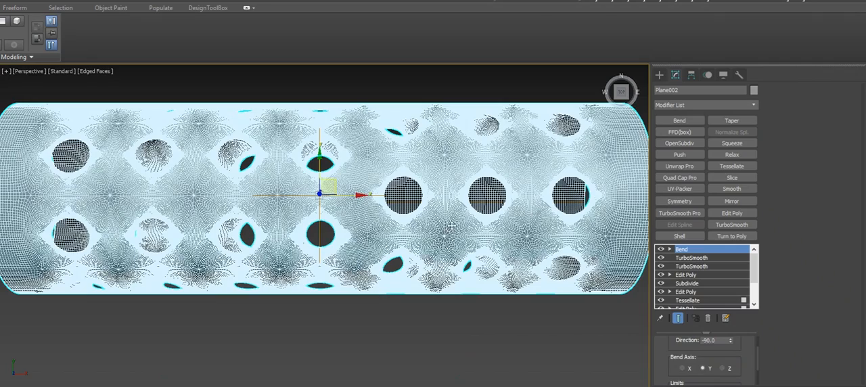
pyautogui.scroll(-3, 364, 217)
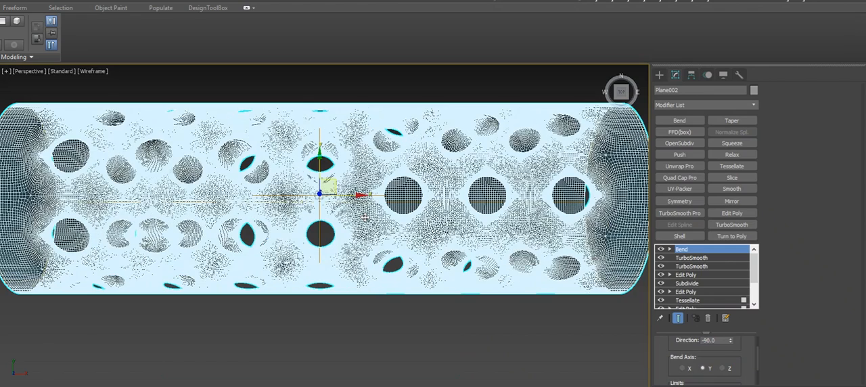
pyautogui.press('F4')
pyautogui.scroll(-2, 364, 203)
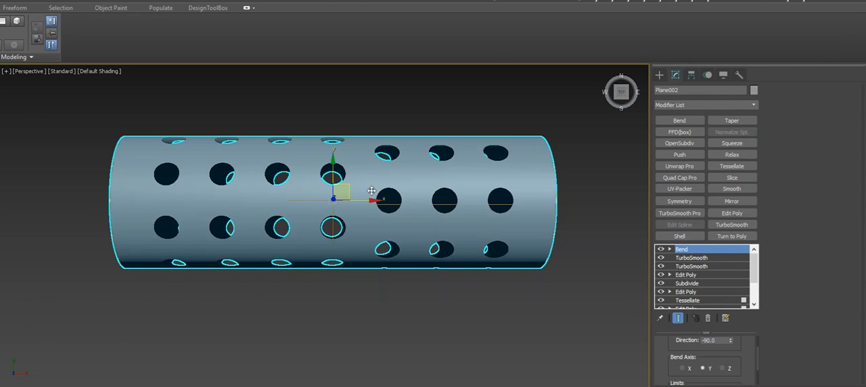
pyautogui.moveTo(364, 203)
pyautogui.keyDown('alt'); pyautogui.mouseDown(button='middle')
pyautogui.moveTo(363, 169)
pyautogui.moveTo(394, 114)
pyautogui.moveTo(425, 131)
pyautogui.moveTo(332, 131)
pyautogui.moveTo(359, 214)
pyautogui.mouseUp(button='middle'); pyautogui.keyUp('alt')
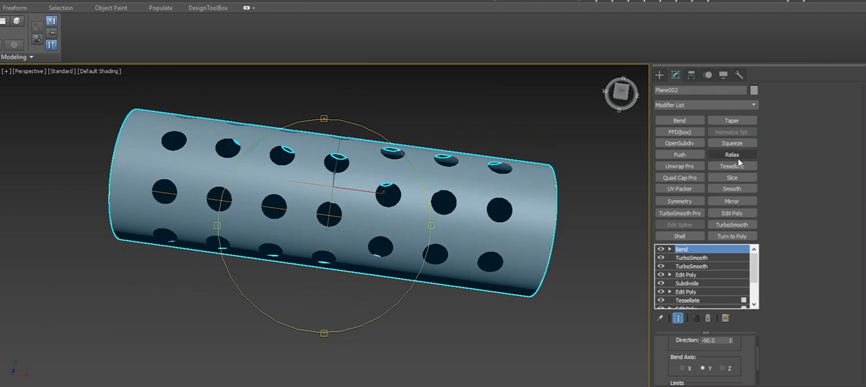
# Add an Edit Poly modifier above Bend and select all open borders of the tube
pyautogui.click(725, 213)
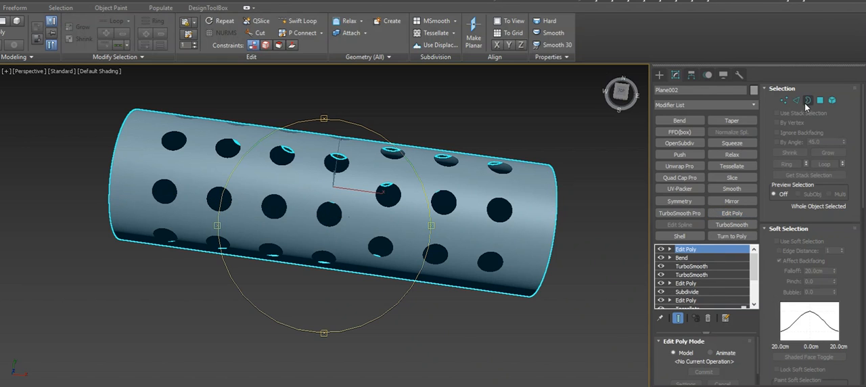
pyautogui.click(807, 101)
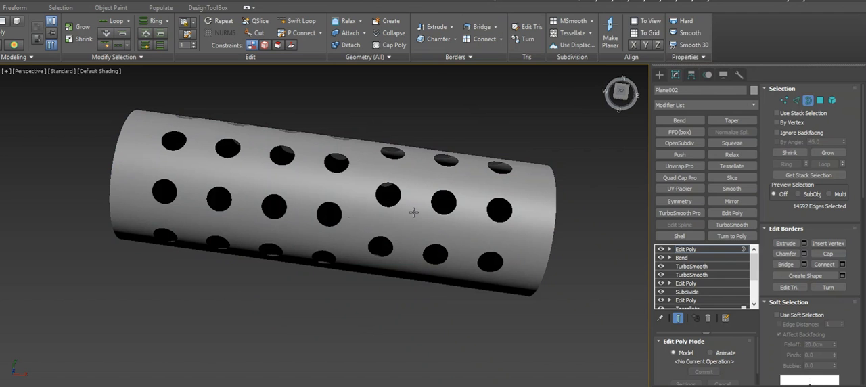
pyautogui.press('e')
pyautogui.keyDown('alt'); pyautogui.moveTo(351, 162); pyautogui.dragTo(367, 132, button='middle'); pyautogui.keyUp('alt')
pyautogui.keyDown('alt'); pyautogui.moveTo(335, 199); pyautogui.dragTo(356, 164, button='middle'); pyautogui.keyUp('alt')
pyautogui.press('w')
# Convert the border selection to vertices and weld them to close the tube's seam
pyautogui.click(782, 102)
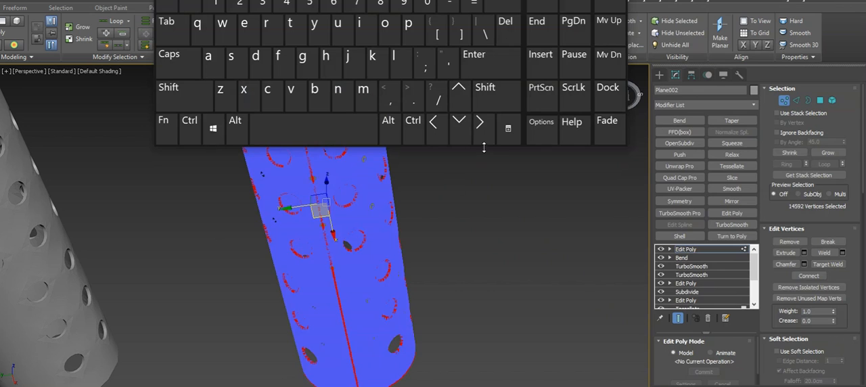
pyautogui.click(410, 135)
pyautogui.click(433, 46)
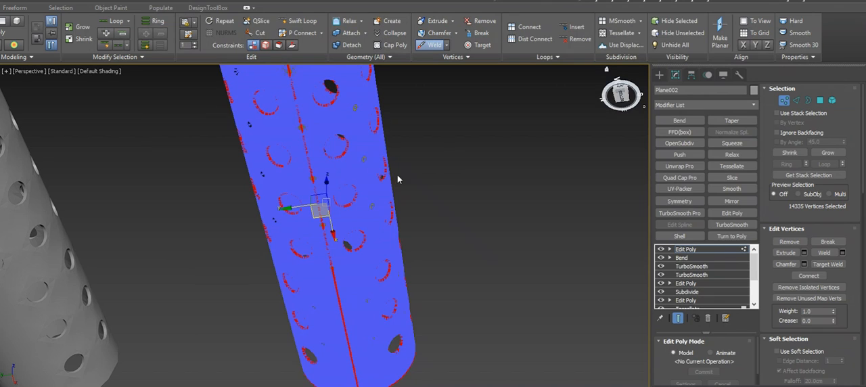
# Clear the vertex selection and select all of the tube's open borders to check the welded seam, returning to object level
pyautogui.click(431, 165)
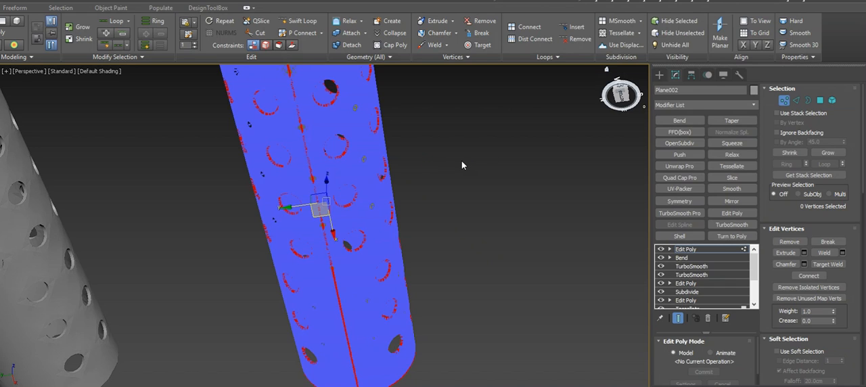
pyautogui.click(808, 101)
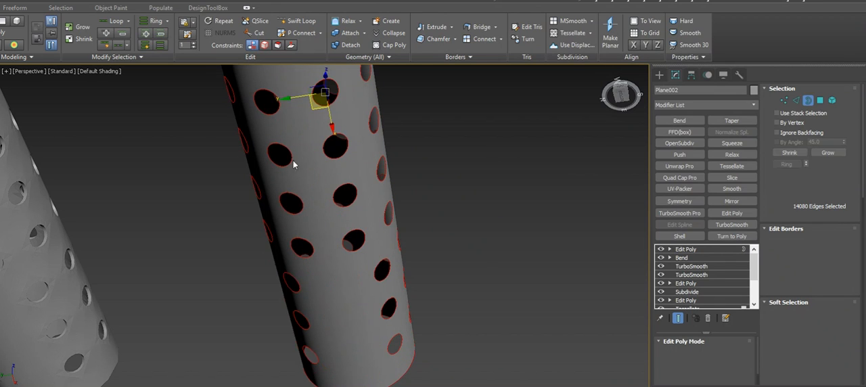
pyautogui.click(703, 247)
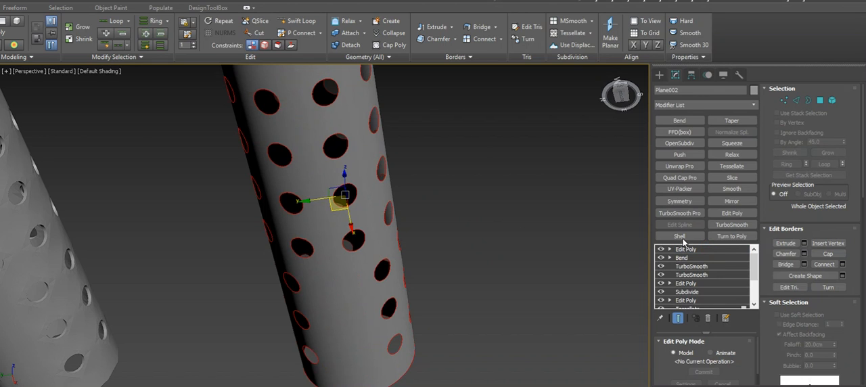
# Add a Shell modifier above the top Edit Poly and enable its display in the viewport
pyautogui.click(680, 237)
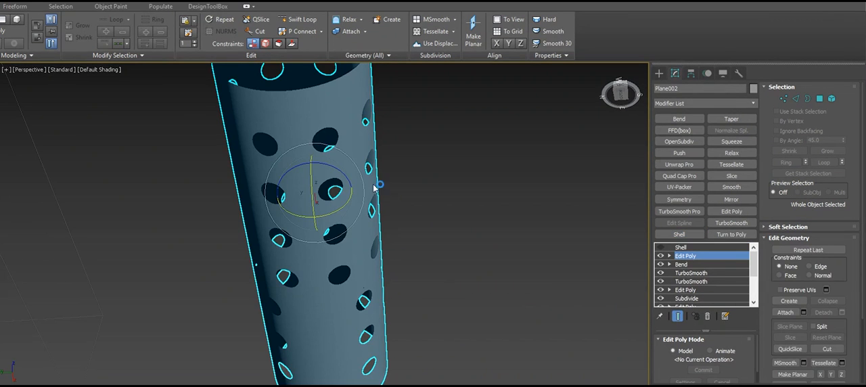
pyautogui.press('d')
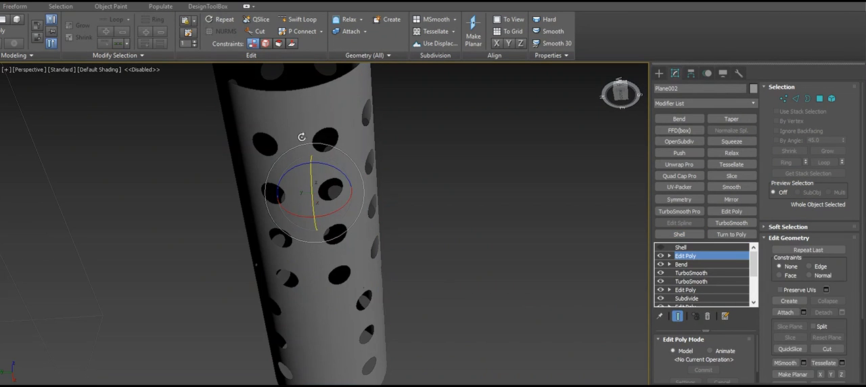
pyautogui.press('d')
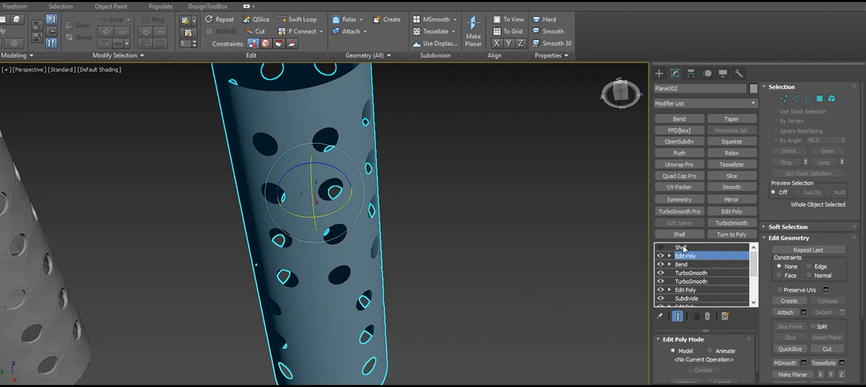
pyautogui.click(683, 247)
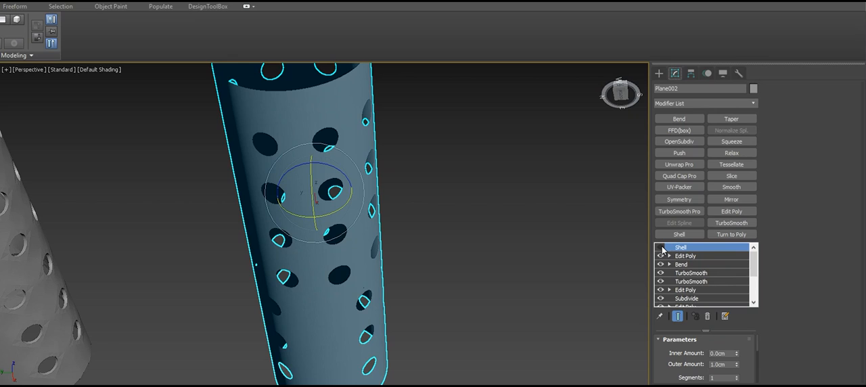
pyautogui.click(661, 247)
pyautogui.hotkey('ctrl', 'z')
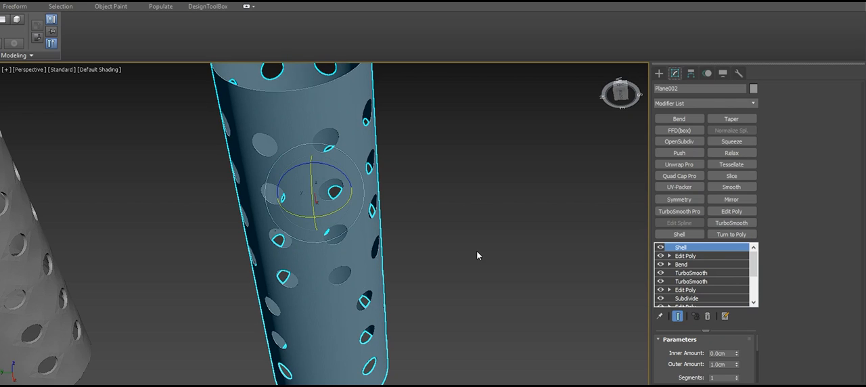
# Set the Shell's outer amount to 3 cm and its segments to 3
pyautogui.doubleClick(723, 363)
pyautogui.write('3')
pyautogui.press('Return')
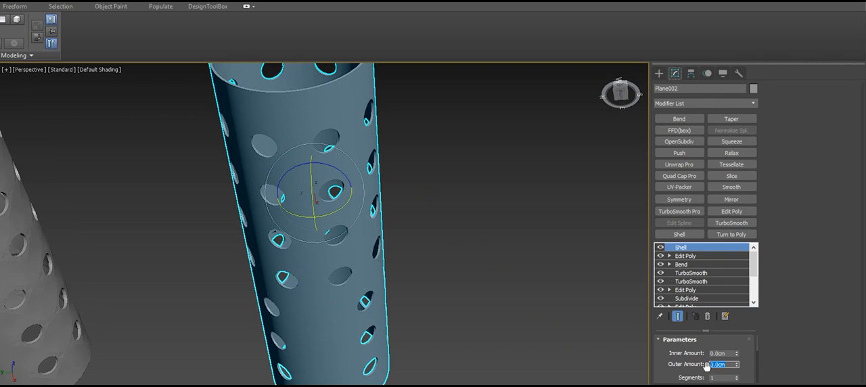
pyautogui.doubleClick(721, 377)
pyautogui.write('3')
pyautogui.press('Return')
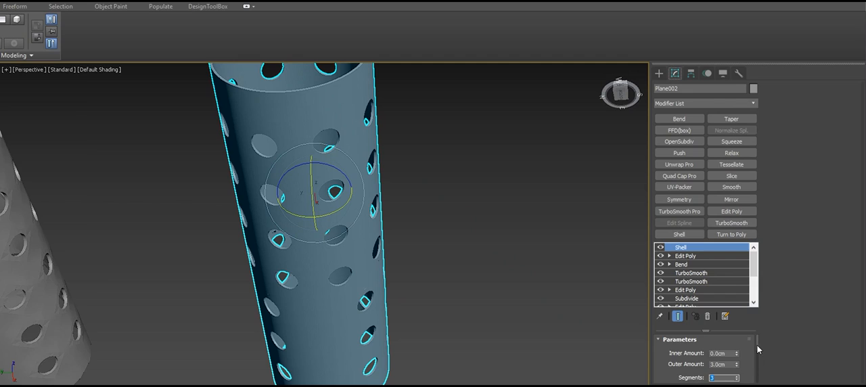
# Turn off Straighten Corners for the Shell and check the tube's wall up close
pyautogui.scroll(-10, 756, 347)
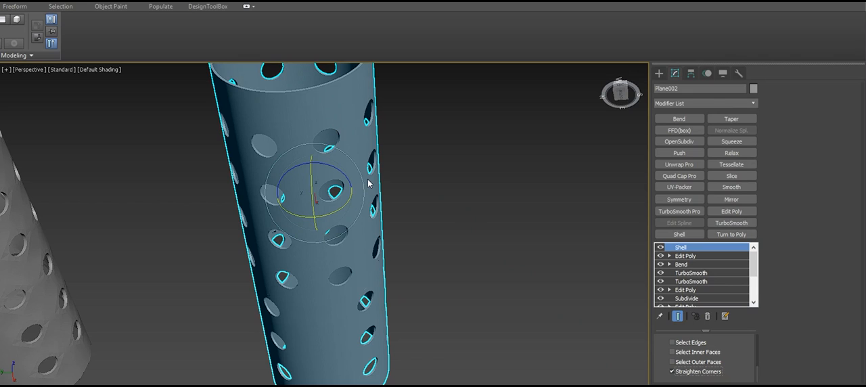
pyautogui.scroll(5, 366, 184)
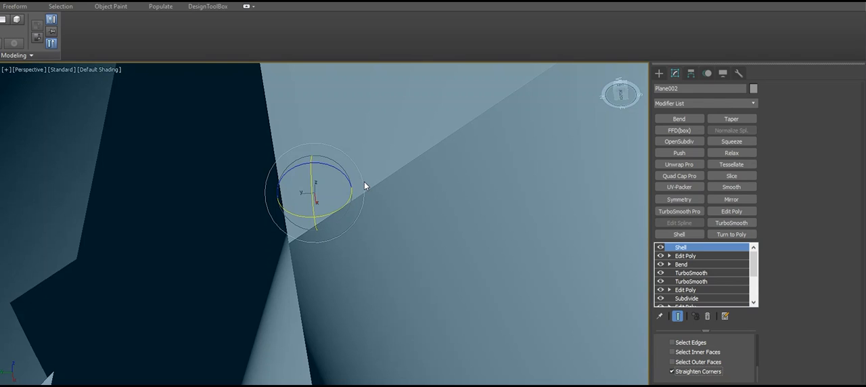
pyautogui.click(695, 373)
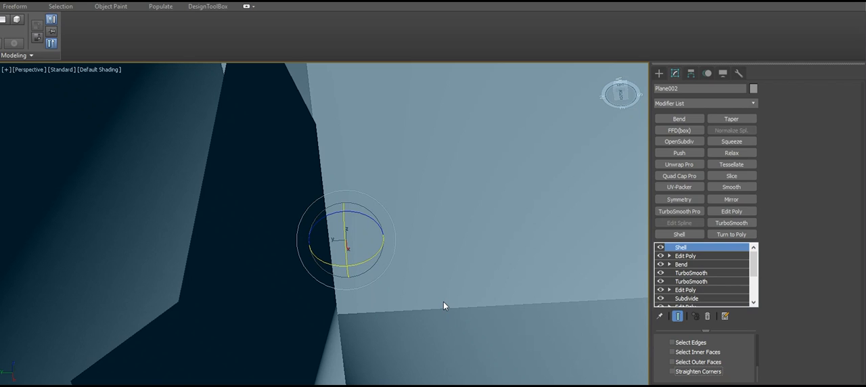
pyautogui.scroll(-5, 443, 300)
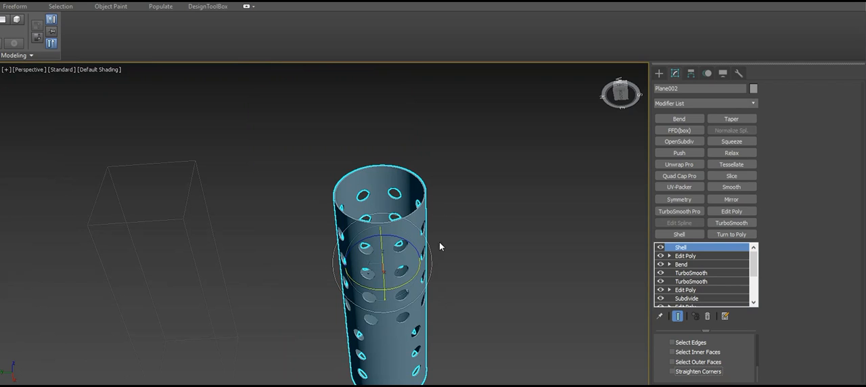
pyautogui.scroll(2, 395, 242)
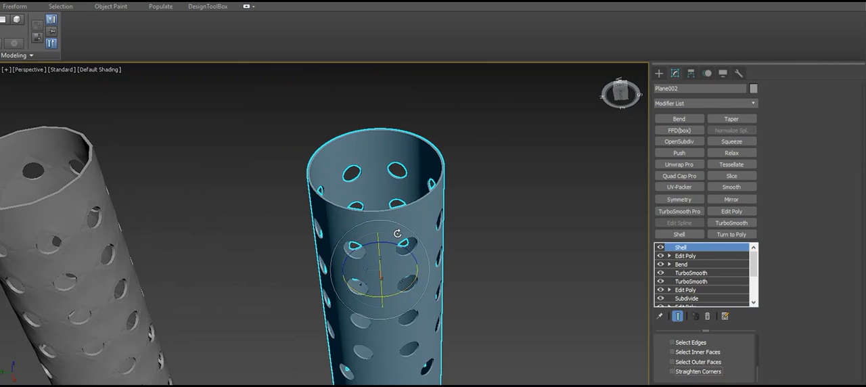
pyautogui.scroll(2, 397, 233)
# Examine the thickened tube's holes and open end from several angles, and turn off both TurboSmooth modifiers
pyautogui.press('d')
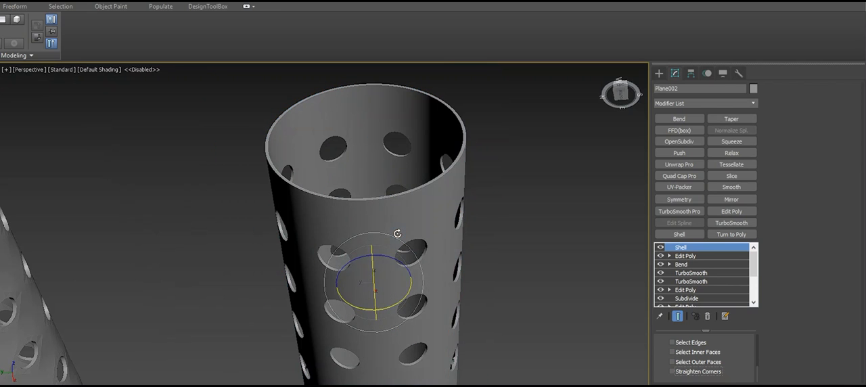
pyautogui.keyDown('alt'); pyautogui.moveTo(397, 234); pyautogui.dragTo(311, 226, button='middle'); pyautogui.keyUp('alt')
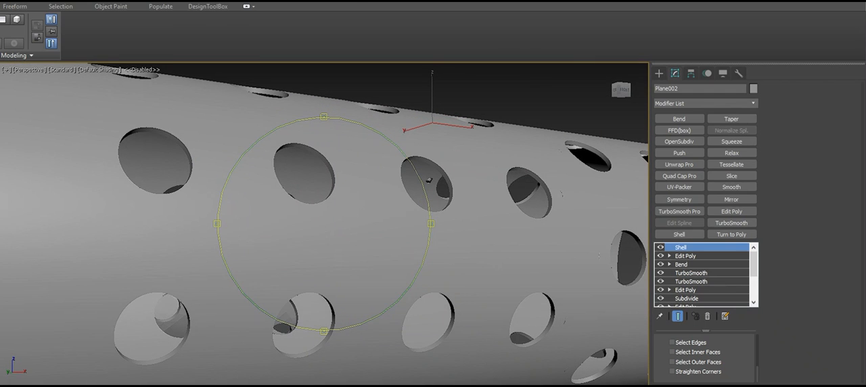
pyautogui.keyDown('alt'); pyautogui.moveTo(451, 302); pyautogui.dragTo(379, 288, button='middle'); pyautogui.keyUp('alt')
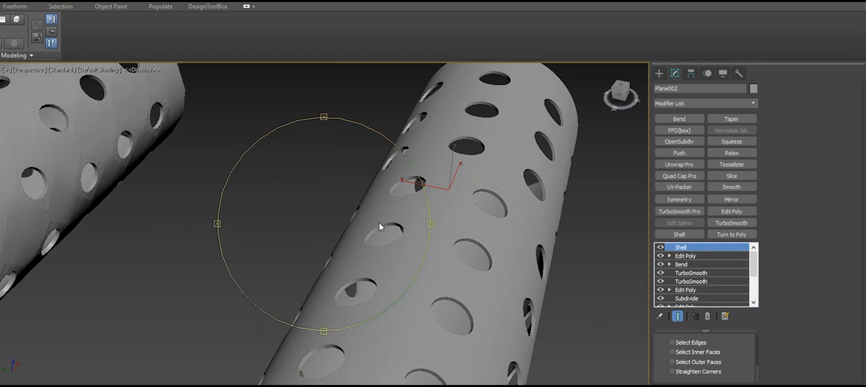
pyautogui.keyDown('alt'); pyautogui.moveTo(379, 223); pyautogui.dragTo(443, 175, button='middle'); pyautogui.keyUp('alt')
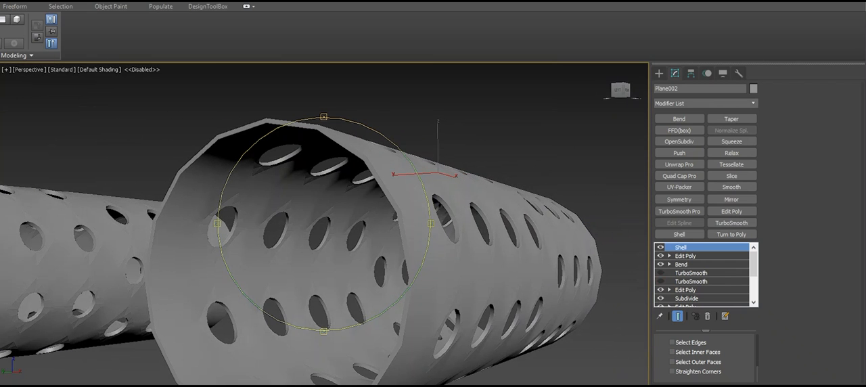
# Apply Smooth 30 to the Edit Poly directly below the TurboSmooth modifiers and inspect the shading around the holes
pyautogui.click(685, 289)
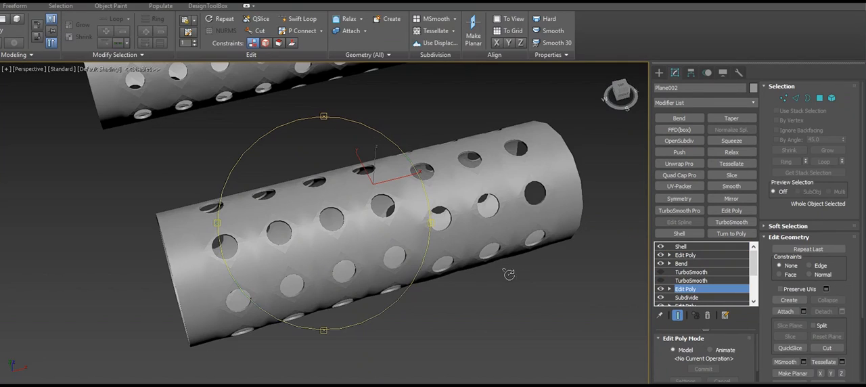
pyautogui.keyDown('alt'); pyautogui.moveTo(350, 222); pyautogui.dragTo(332, 223, button='middle'); pyautogui.keyUp('alt')
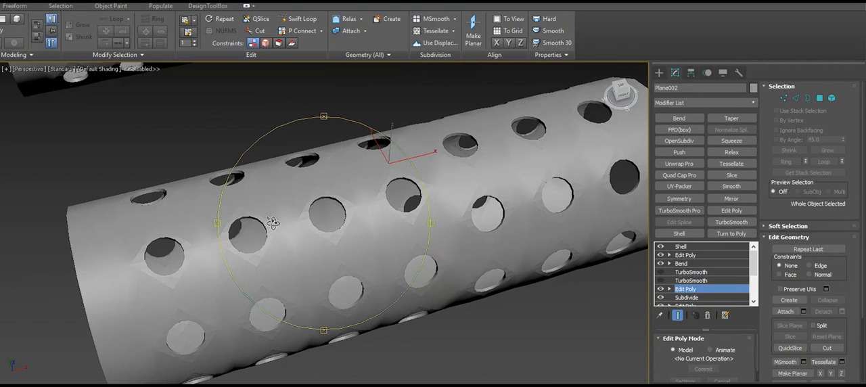
pyautogui.press('e')
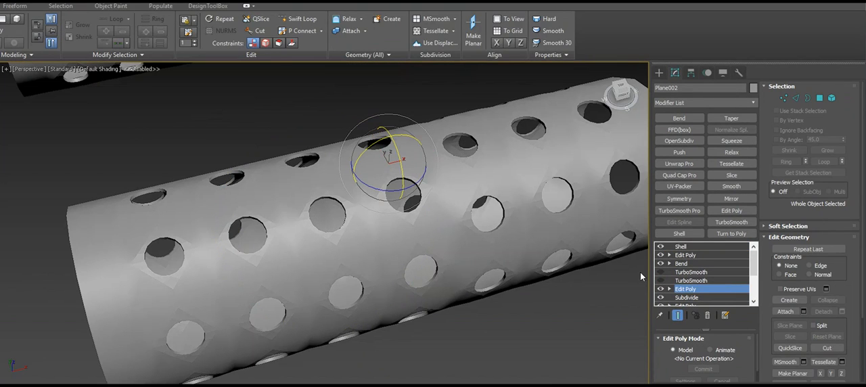
pyautogui.click(549, 43)
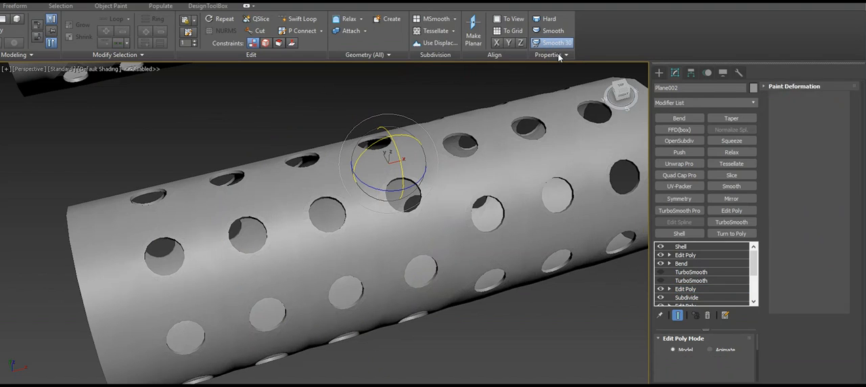
pyautogui.scroll(5, 337, 256)
pyautogui.scroll(-3, 318, 218)
pyautogui.moveTo(332, 205)
pyautogui.mouseDown(button='middle')
pyautogui.moveTo(390, 155)
pyautogui.moveTo(479, 114)
pyautogui.moveTo(201, 199)
pyautogui.moveTo(61, 230)
pyautogui.mouseUp(button='middle')
pyautogui.moveTo(512, 116)
pyautogui.mouseDown(button='middle')
pyautogui.moveTo(305, 250)
pyautogui.moveTo(454, 194)
pyautogui.mouseUp(button='middle')
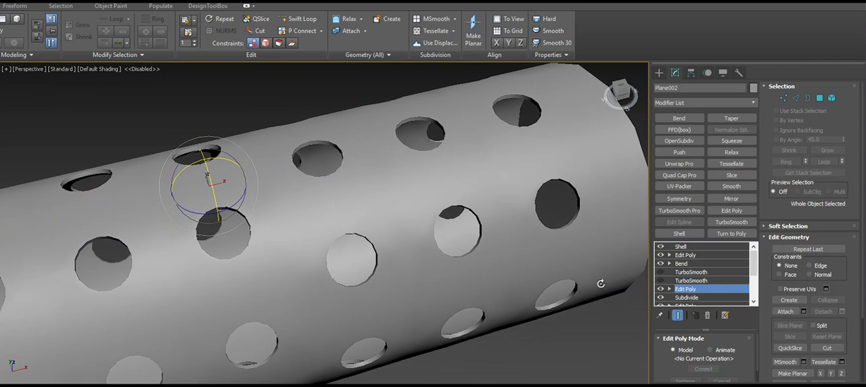